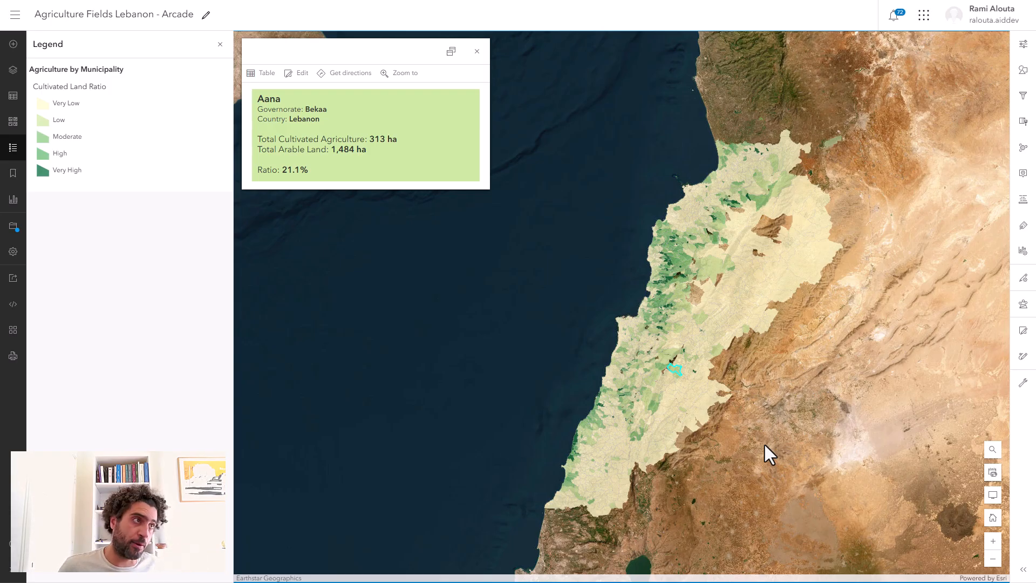
Review the ArcGIS Arcade introduction page and the blog article introducing the Arcade assistant (beta), including what the assistant is useful for.
{"action": "key", "text": "ctrl+Tab"}
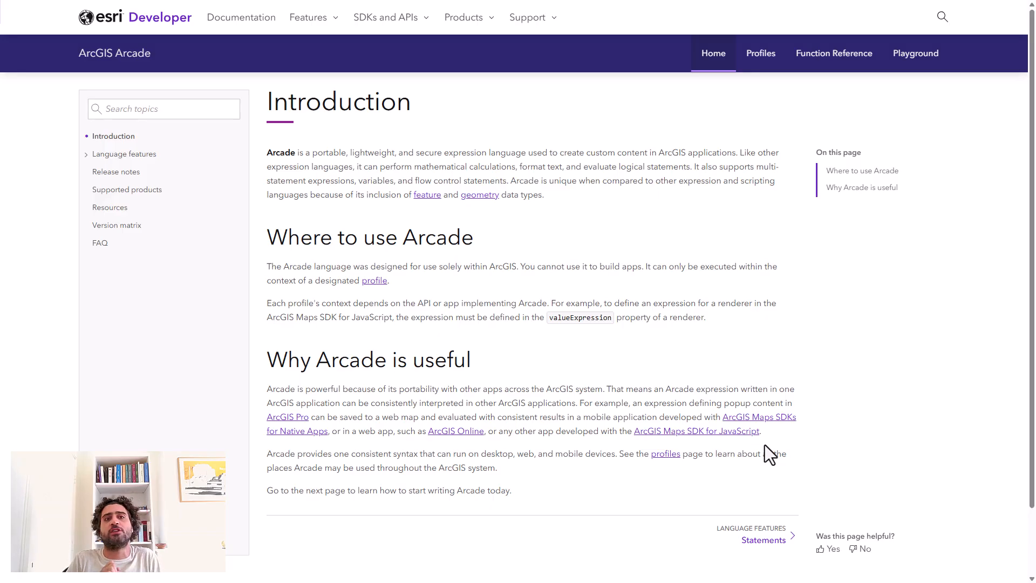
{"action": "key", "text": "ctrl+Tab"}
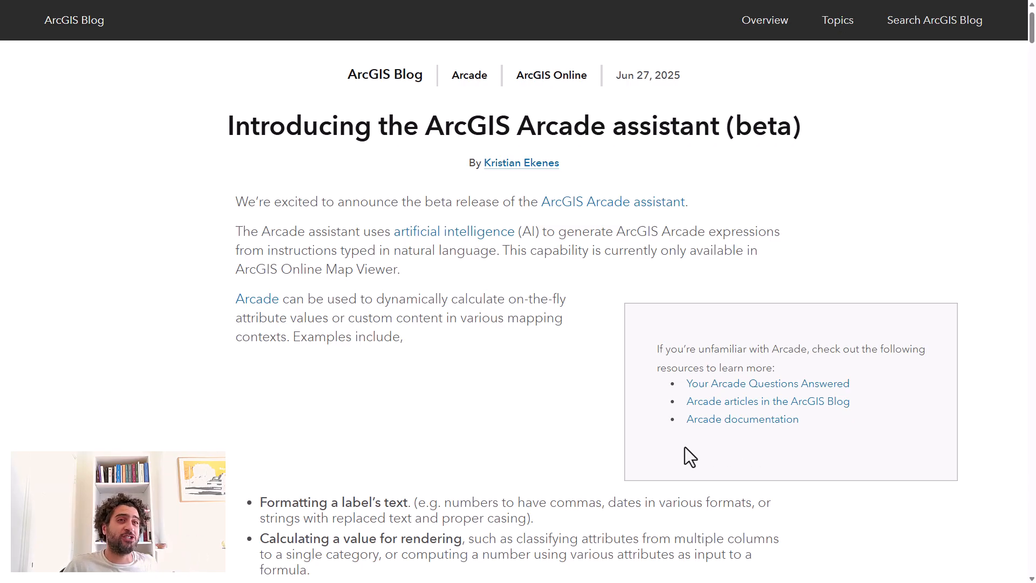
{"action": "scroll", "coordinate": [517, 441], "scroll_direction": "down", "scroll_amount": 4}
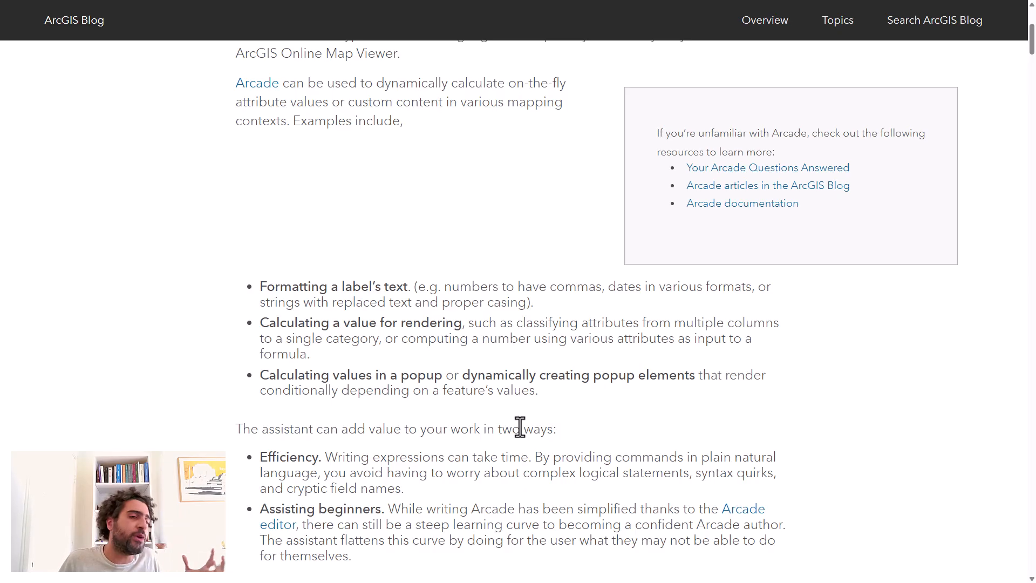
{"action": "scroll", "coordinate": [520, 426], "scroll_direction": "down", "scroll_amount": 2}
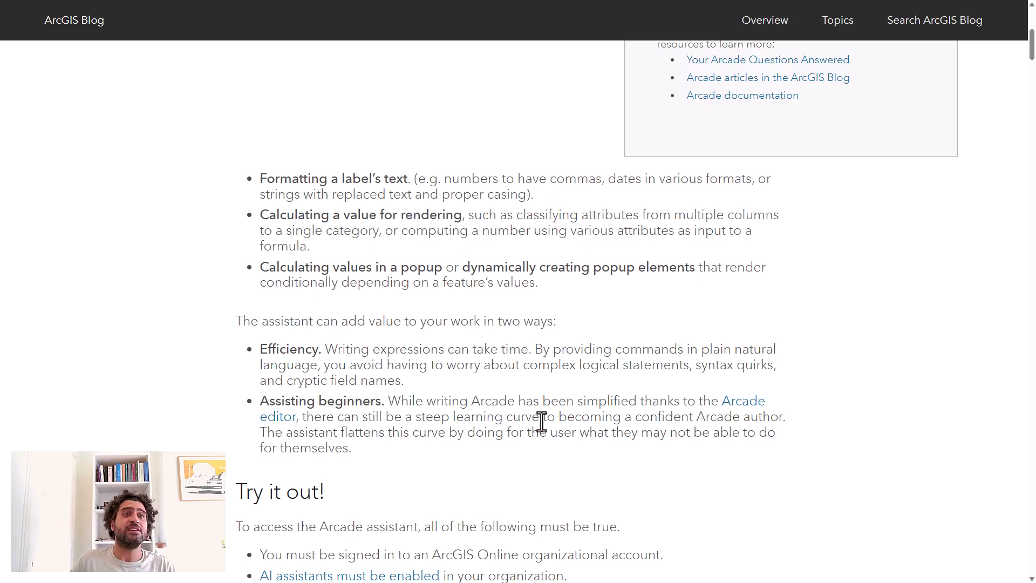
Switch to the organization's ArcGIS Online site and view its AI assistants settings.
{"action": "key", "text": "ctrl+Tab"}
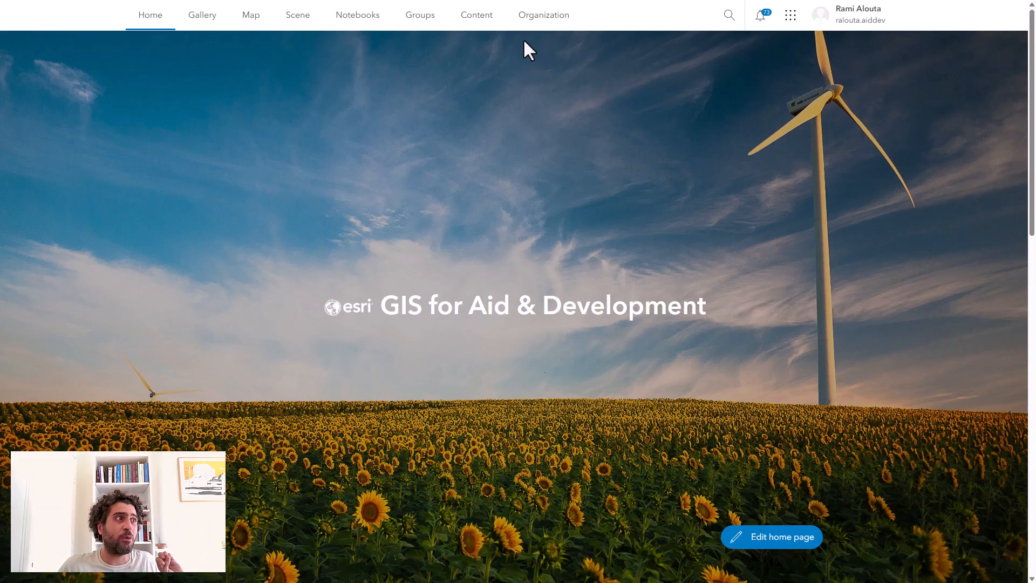
{"action": "left_click", "coordinate": [557, 15]}
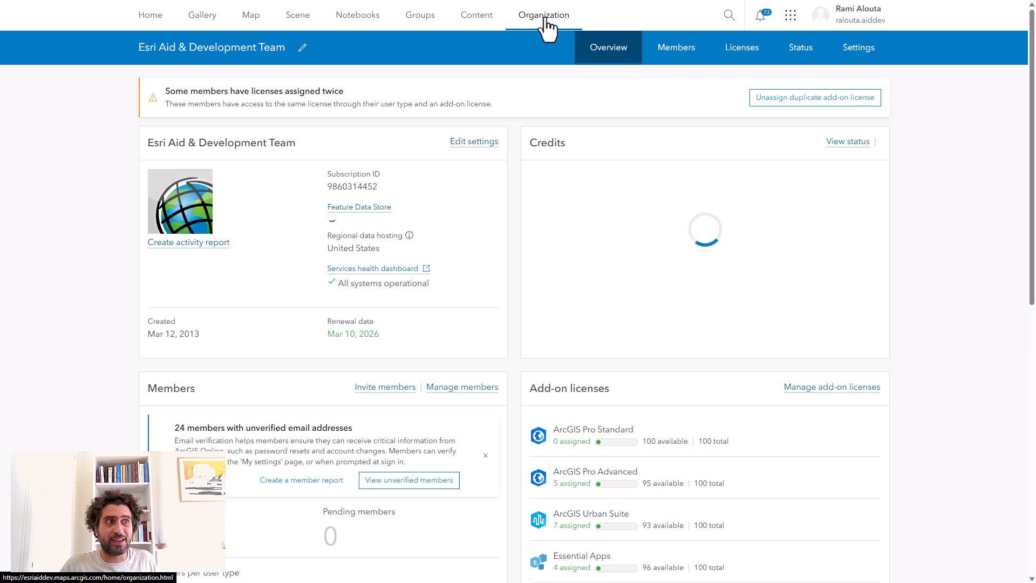
{"action": "left_click", "coordinate": [861, 57]}
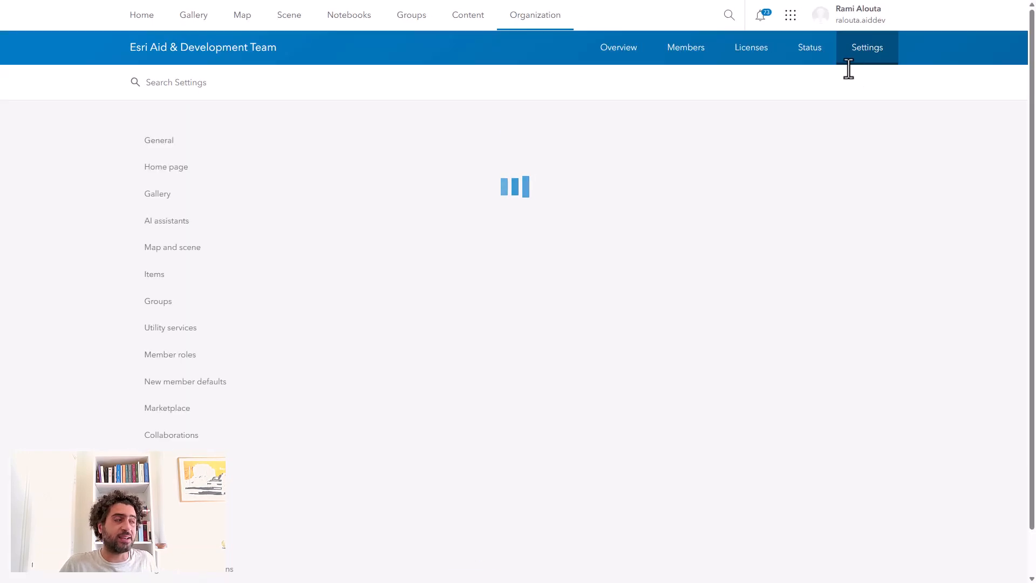
{"action": "left_click", "coordinate": [183, 238]}
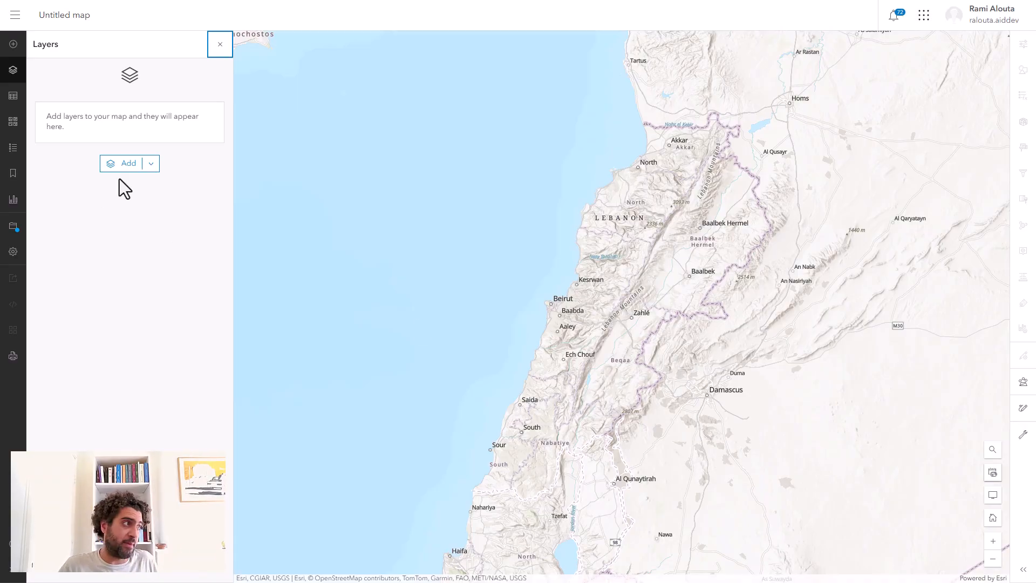
Search my content for "agriculture admin 3" and add the Admin 3 Agriculture Activity layer to the map.
{"action": "left_click", "coordinate": [120, 164]}
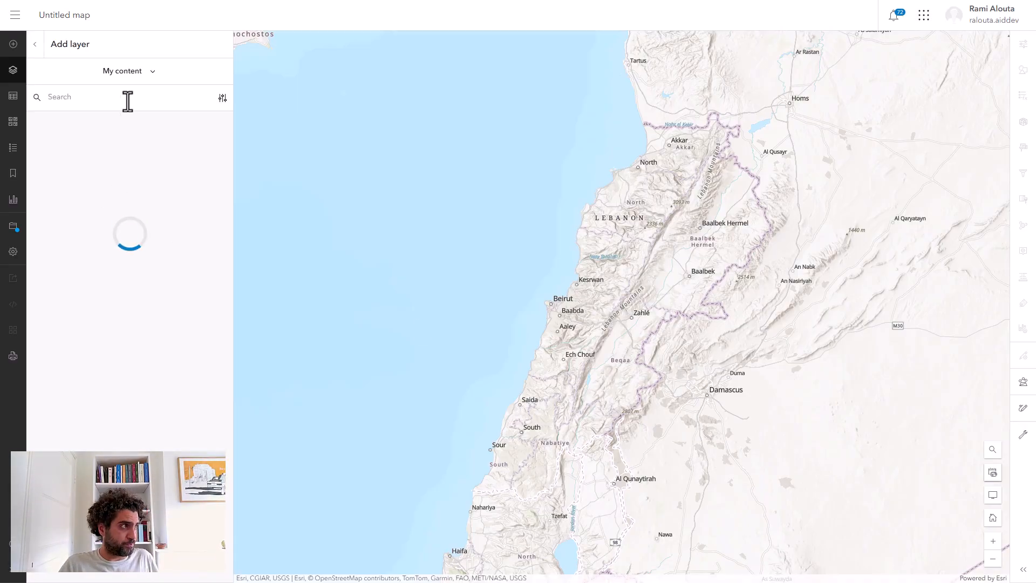
{"action": "left_click", "coordinate": [128, 105]}
{"action": "type", "text": "agricu"}
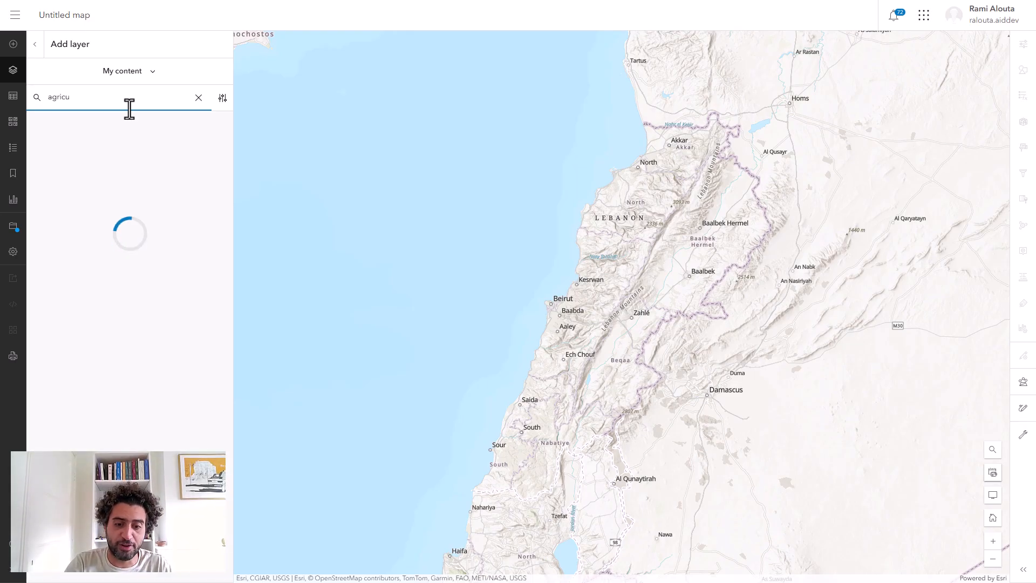
{"action": "type", "text": "lture admin"}
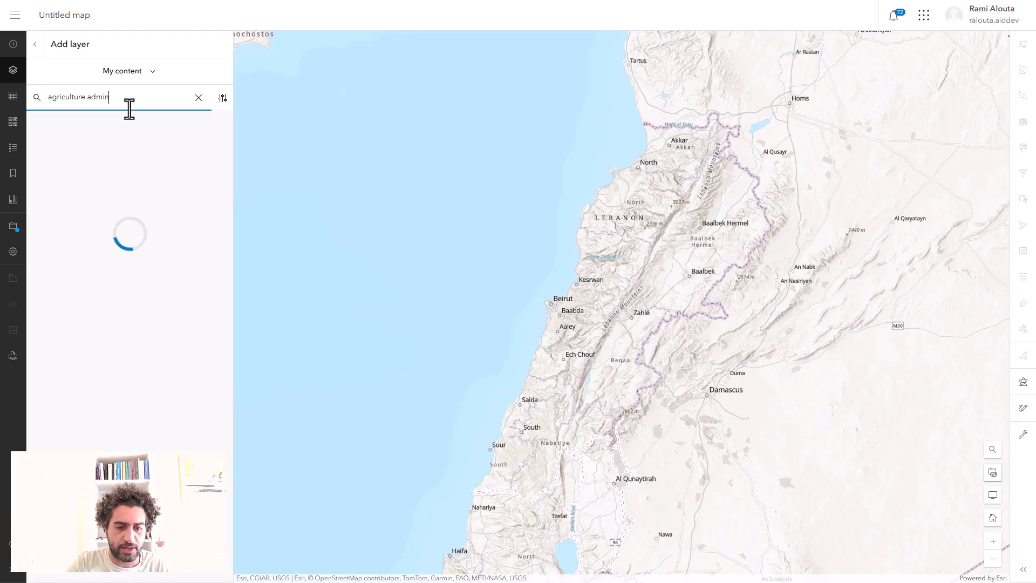
{"action": "type", "text": " 3"}
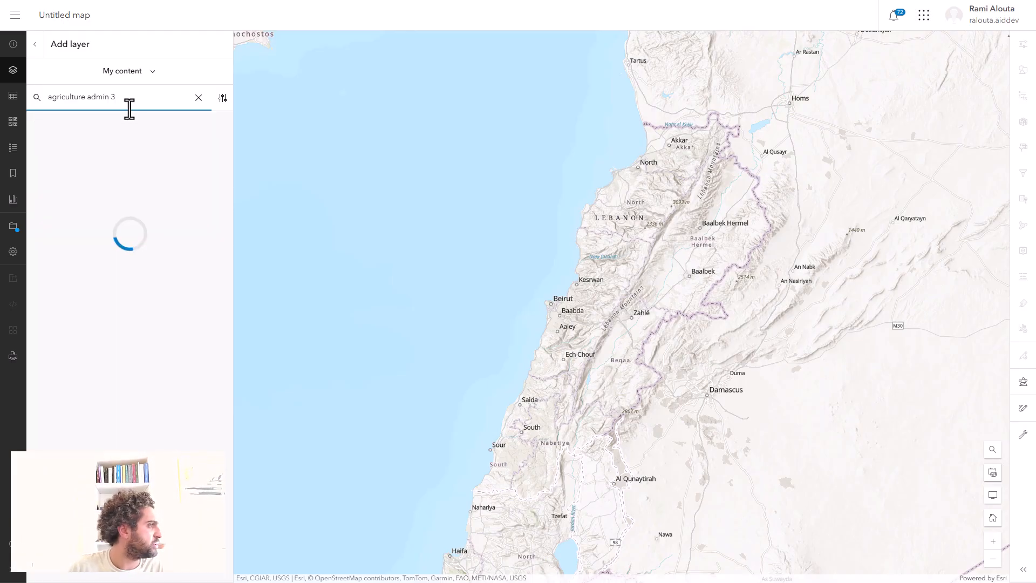
{"action": "left_click", "coordinate": [218, 253]}
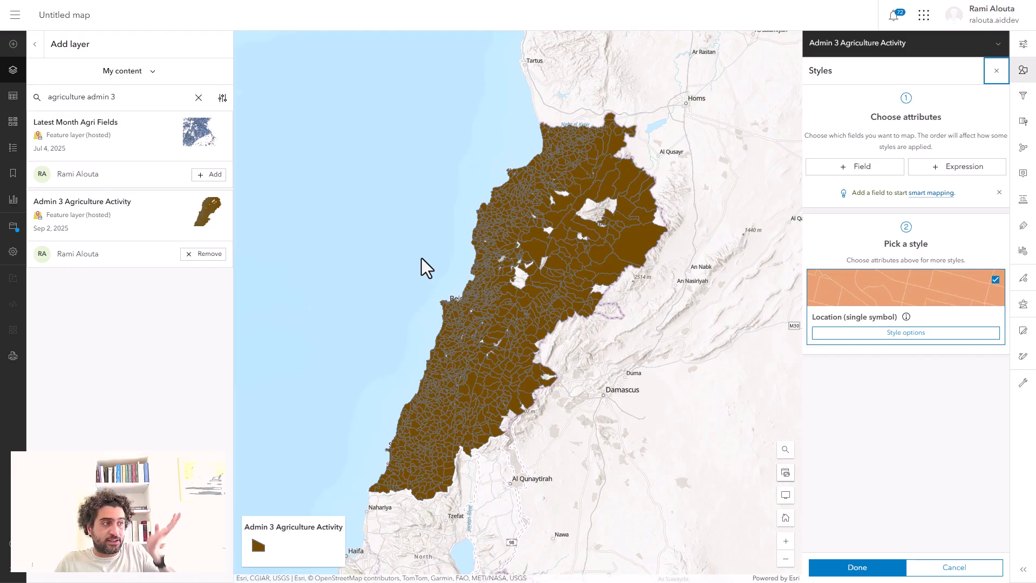
Start a new style expression for the Admin 3 Agriculture Activity layer and launch the Arcade assistant, accepting its introductory notice.
{"action": "scroll", "coordinate": [487, 374], "scroll_direction": "up", "scroll_amount": 2}
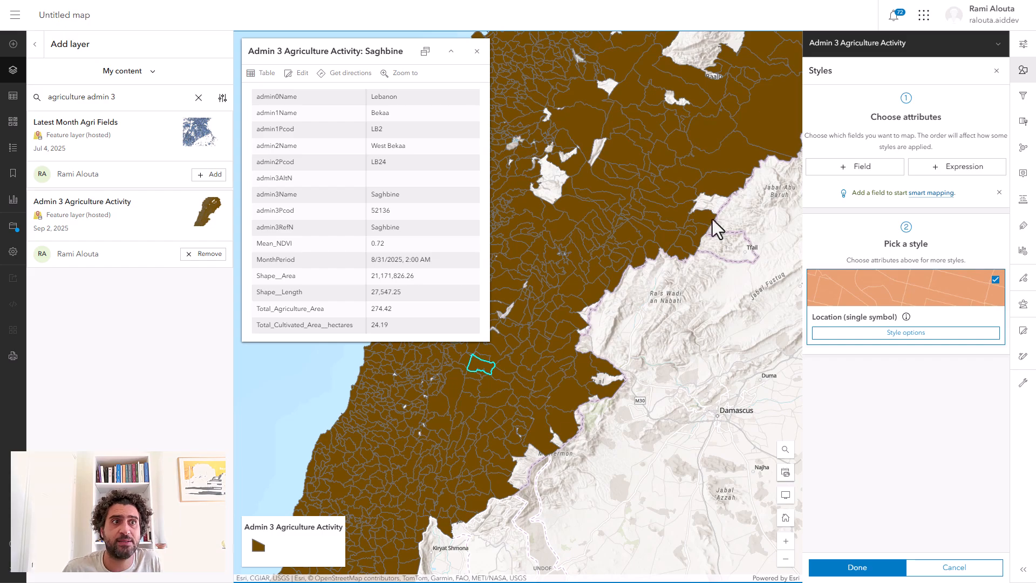
{"action": "left_click", "coordinate": [1026, 73]}
{"action": "left_click", "coordinate": [1025, 74]}
{"action": "left_click", "coordinate": [969, 168]}
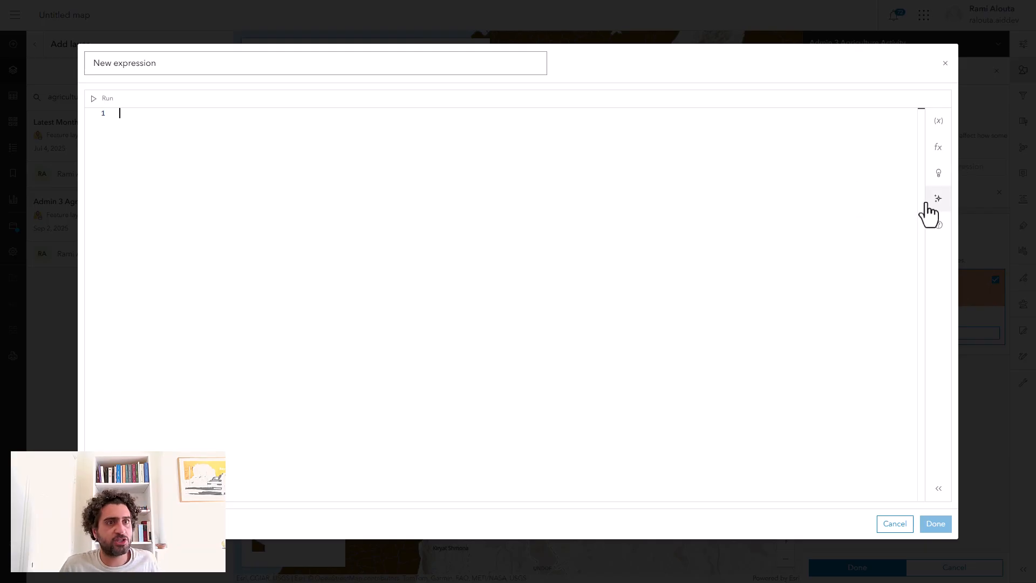
{"action": "left_click", "coordinate": [940, 209]}
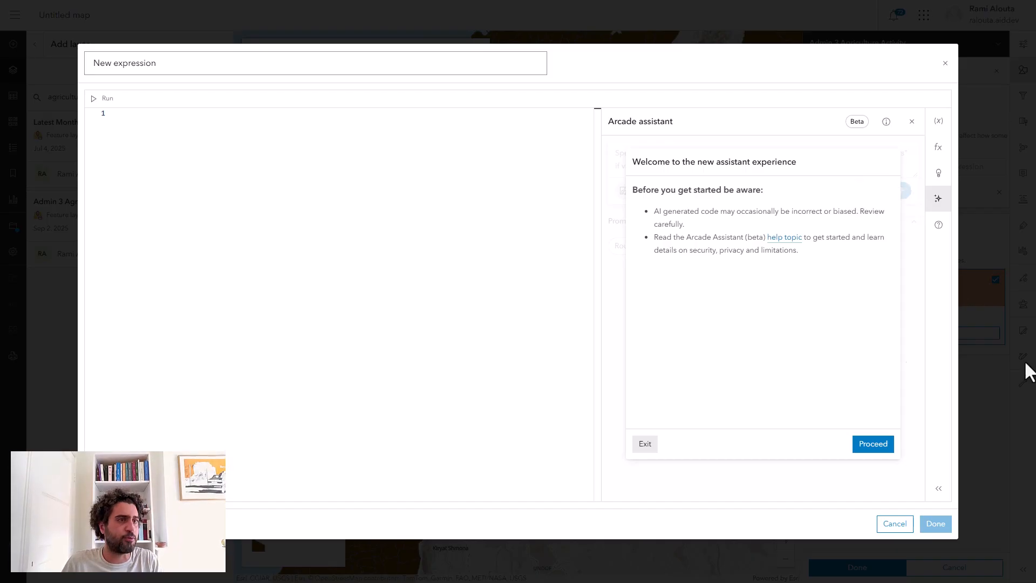
{"action": "left_click", "coordinate": [869, 453]}
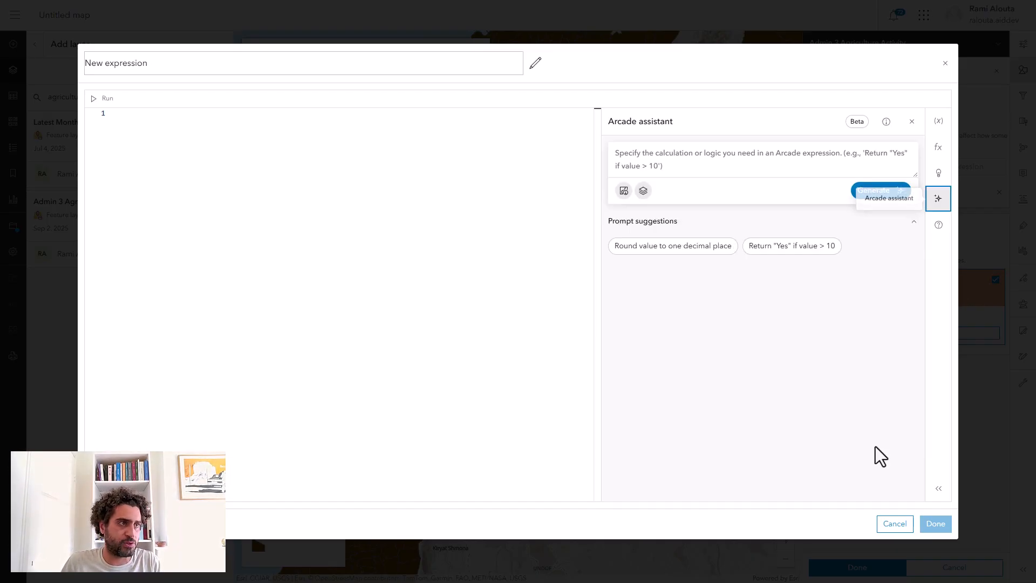
Generate Arcade code symbolizing the layer by 5 classes, very high to very low, from cultivated to arable agriculture area, and run it in the editor.
{"action": "left_click", "coordinate": [669, 148]}
{"action": "type", "text": "Symbolize the layer by 5 classes from very high to very low based on cultivated agriculture to area of arable agriculture."}
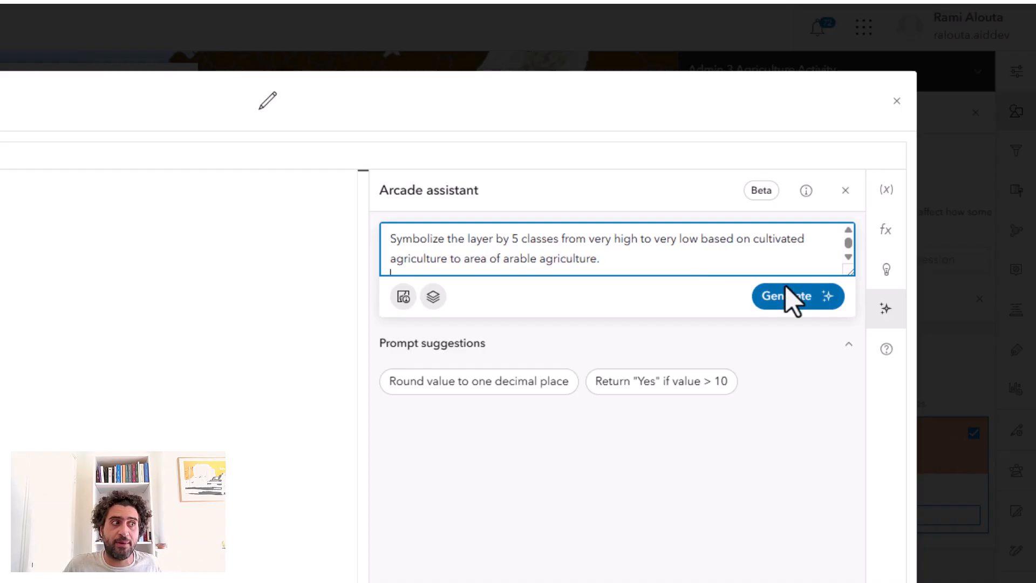
{"action": "left_click", "coordinate": [783, 302]}
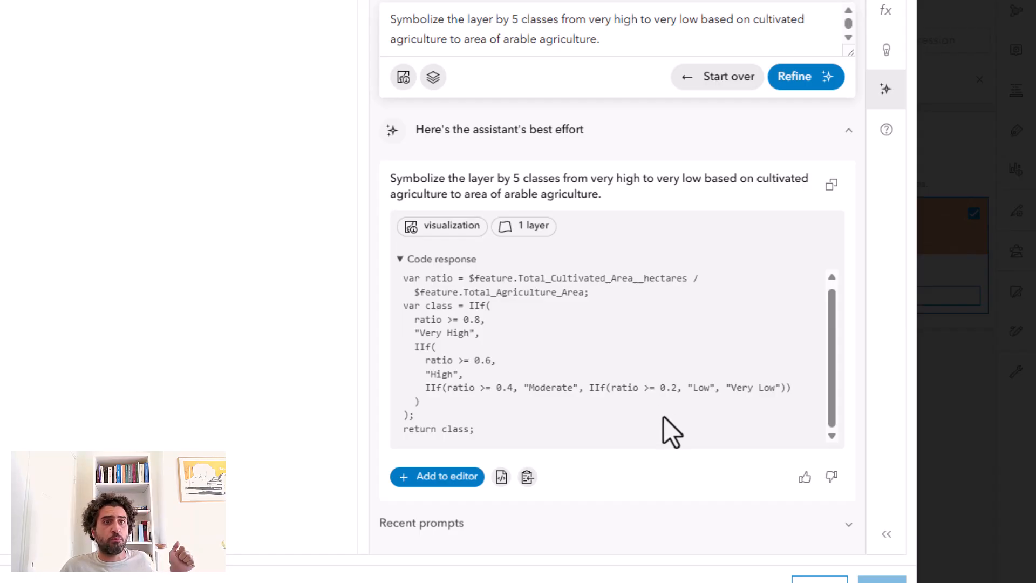
{"action": "left_click", "coordinate": [415, 477]}
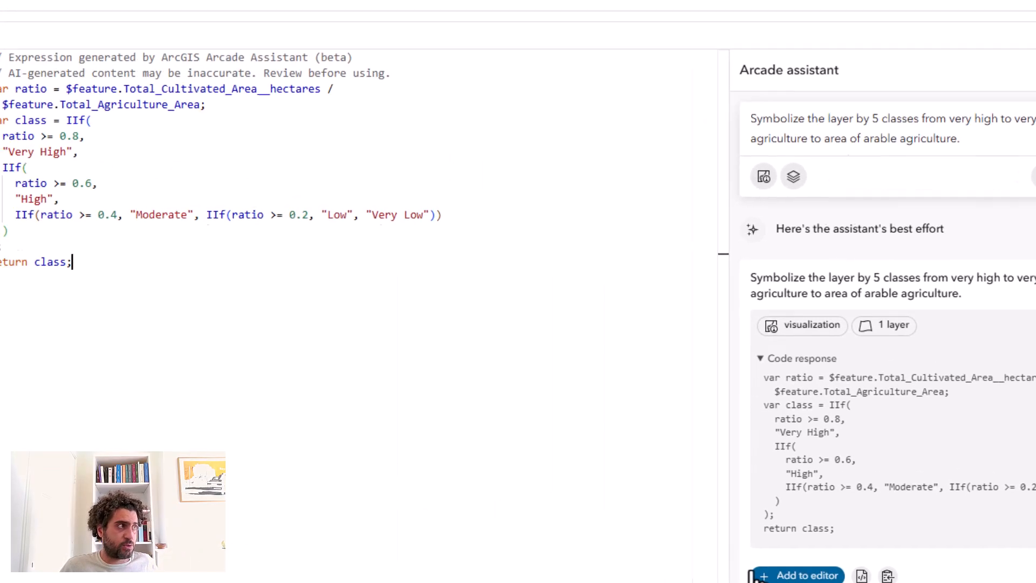
{"action": "left_click", "coordinate": [94, 71]}
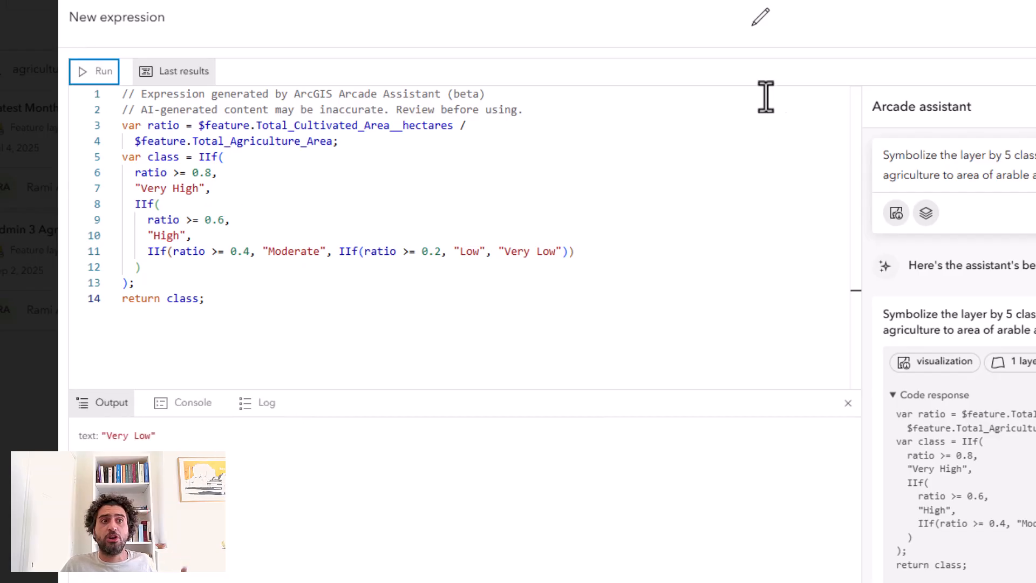
Name the expression "High to low agriculture" and apply it to the layer's style.
{"action": "left_click", "coordinate": [768, 30]}
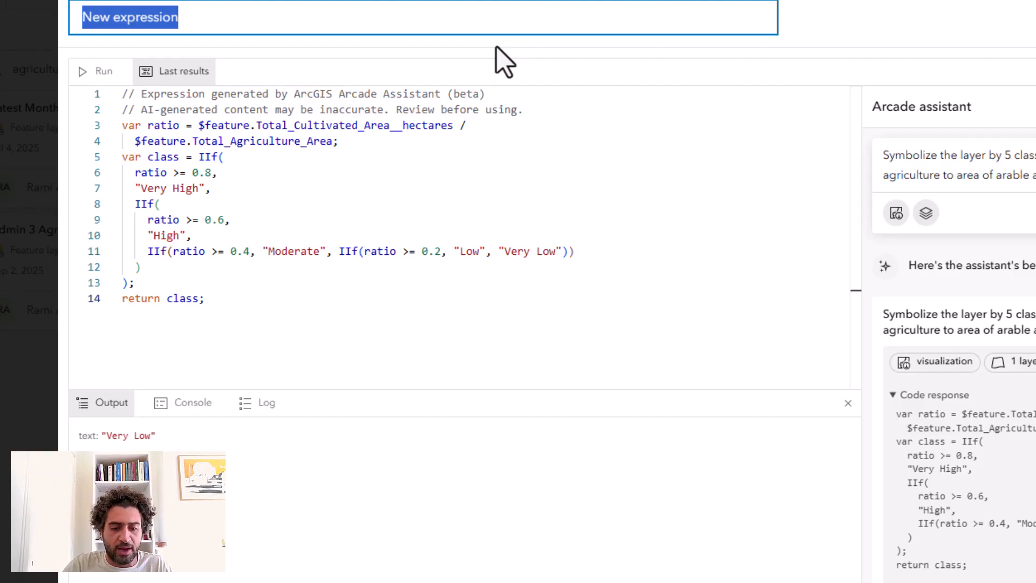
{"action": "type", "text": "Highj"}
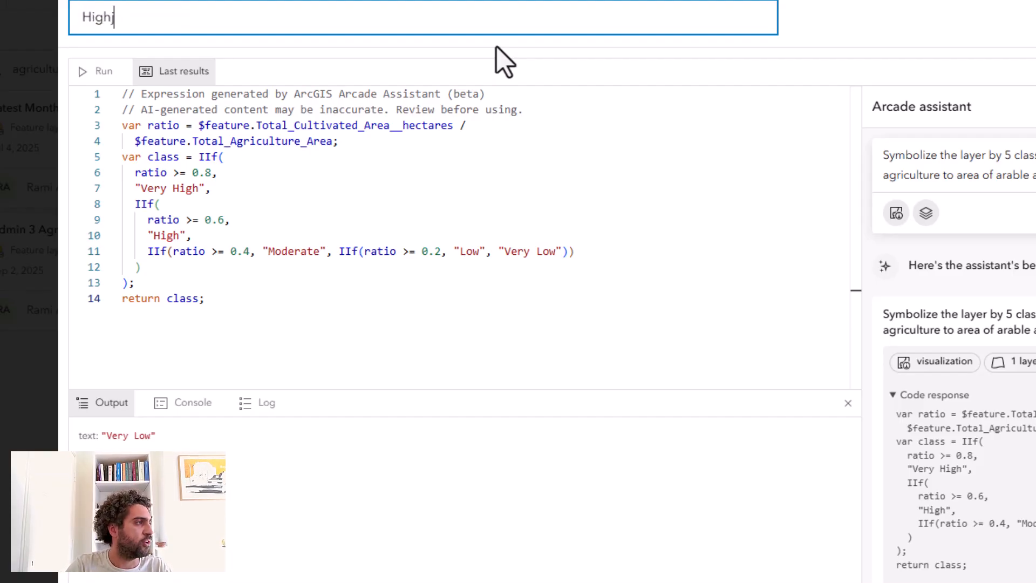
{"action": "type", "text": " t to low agricul"}
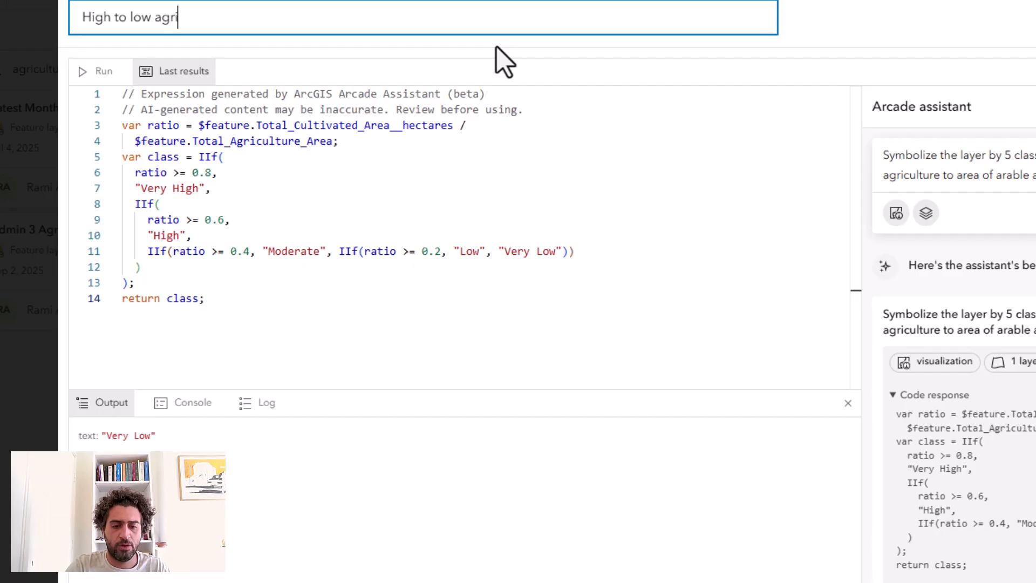
{"action": "type", "text": "ture"}
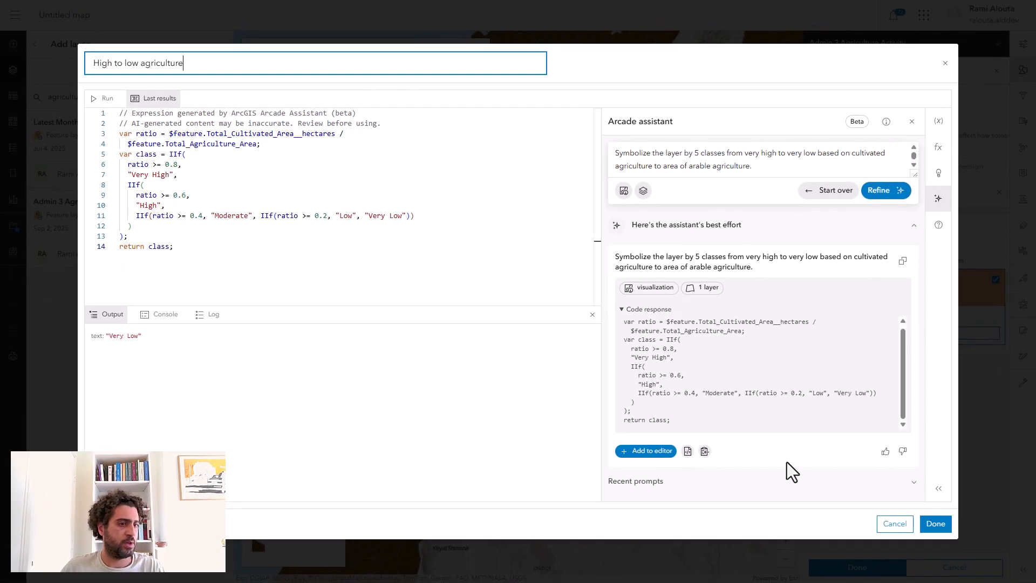
{"action": "left_click", "coordinate": [937, 524]}
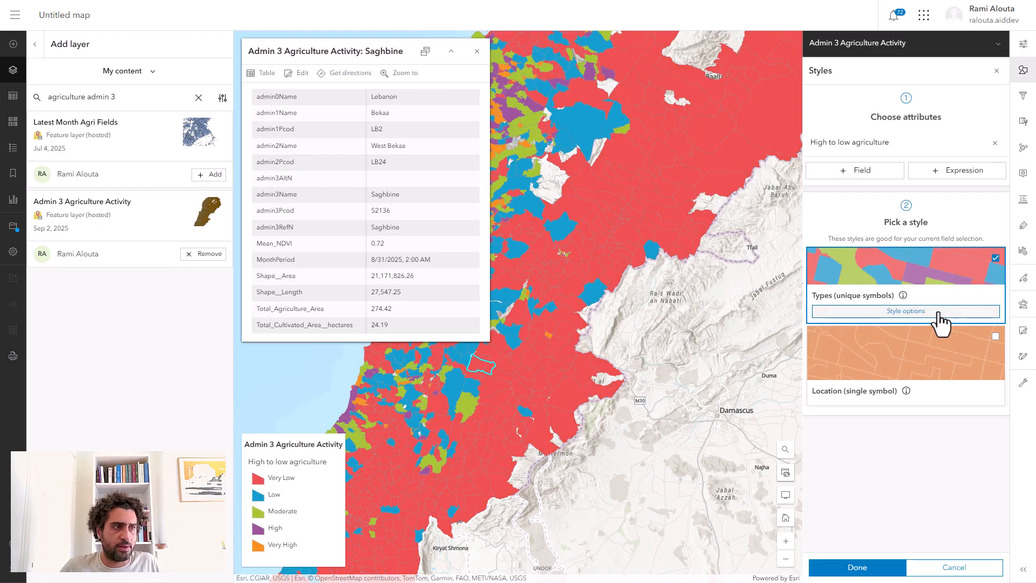
Open the style options for Types (unique symbols) and set the Very Low class's fill color to pale yellow.
{"action": "left_click", "coordinate": [937, 312]}
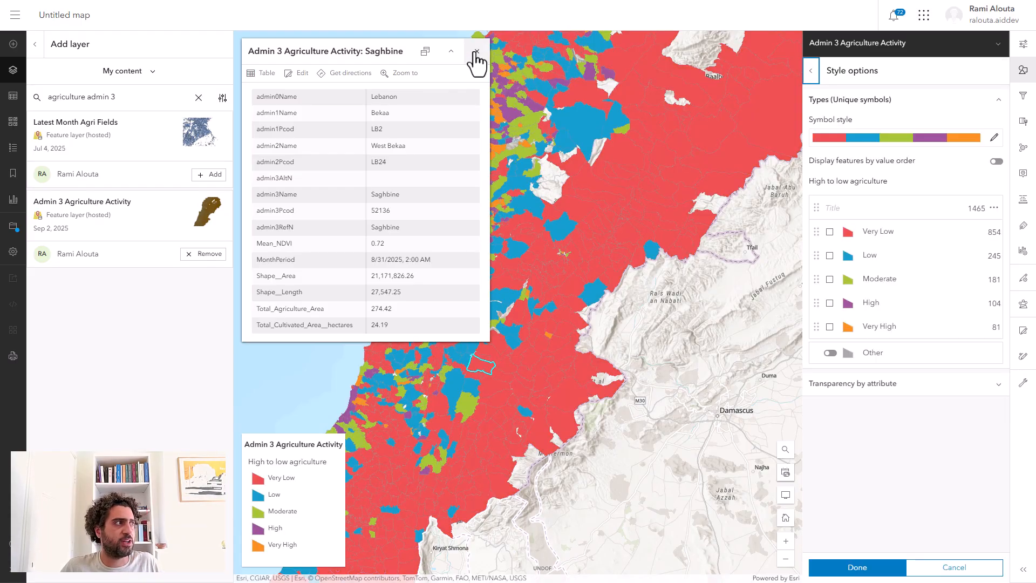
{"action": "left_click", "coordinate": [476, 51]}
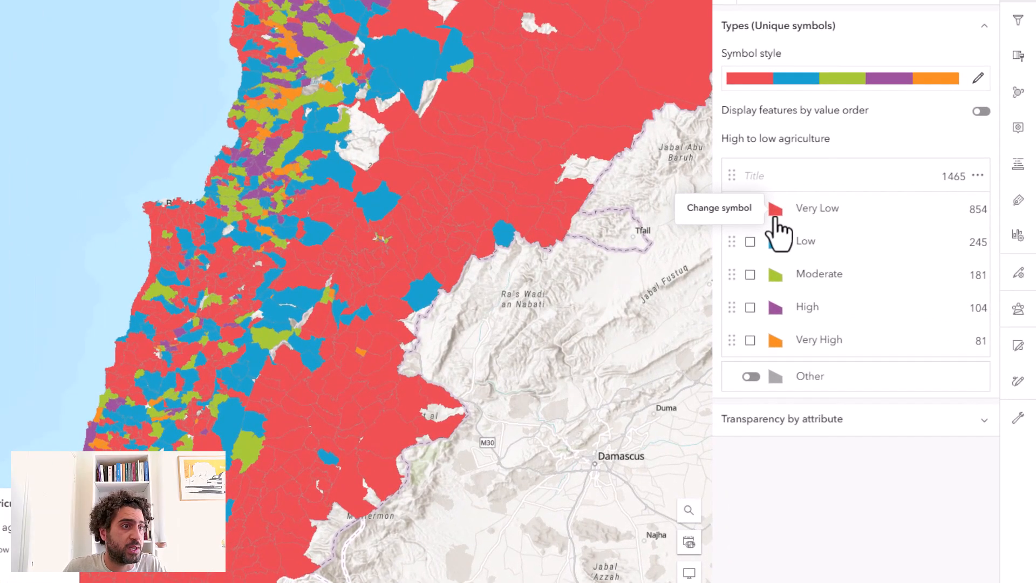
{"action": "left_click", "coordinate": [776, 211]}
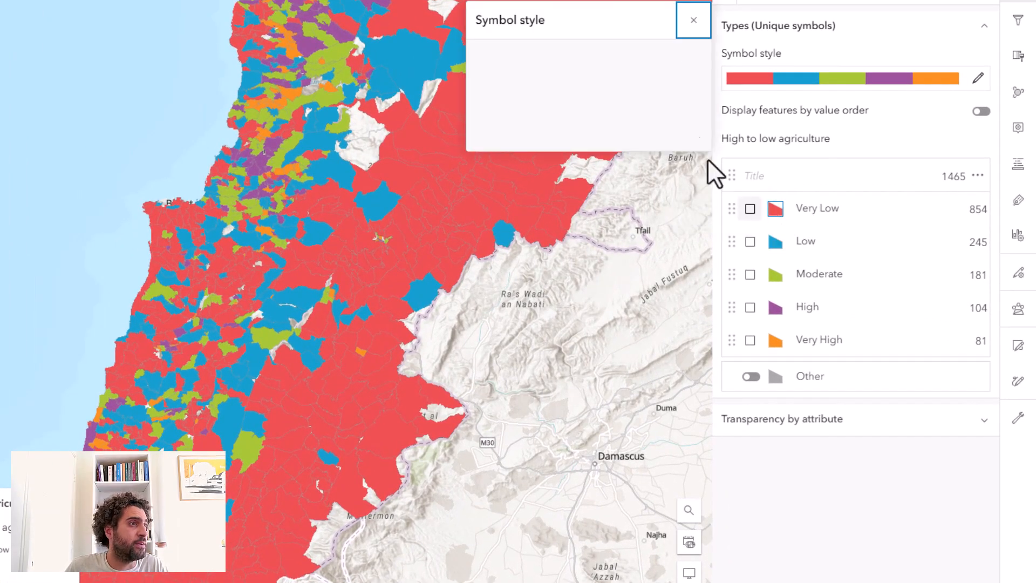
{"action": "left_click", "coordinate": [573, 175]}
{"action": "double_click", "coordinate": [594, 231]}
{"action": "left_click", "coordinate": [619, 383]}
Set the fill color of the Low class to light green and of the Moderate class to medium green.
{"action": "left_click", "coordinate": [776, 241]}
{"action": "left_click", "coordinate": [573, 175]}
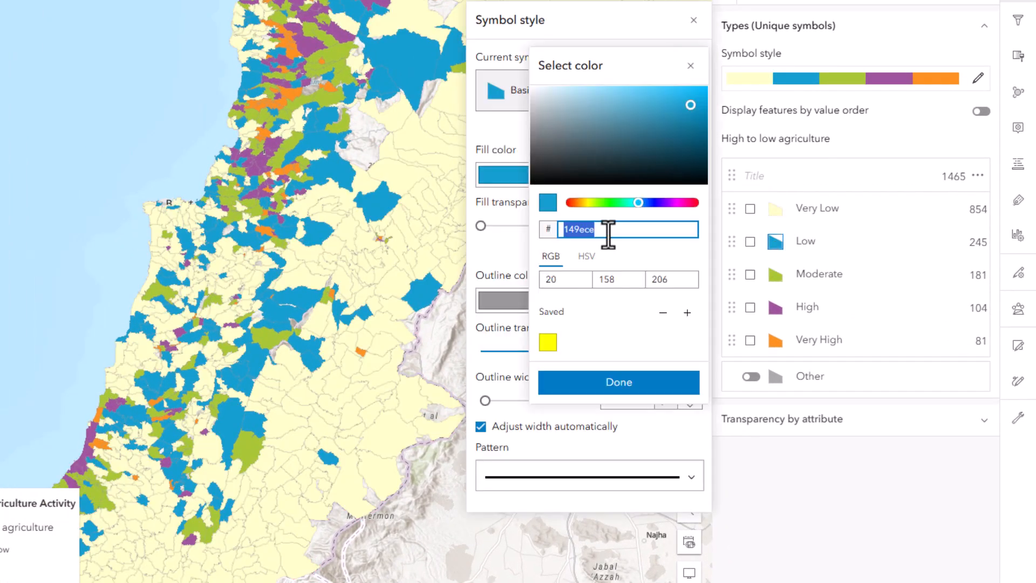
{"action": "double_click", "coordinate": [599, 232]}
{"action": "left_click", "coordinate": [619, 382]}
{"action": "left_click", "coordinate": [776, 275]}
{"action": "left_click", "coordinate": [573, 175]}
{"action": "double_click", "coordinate": [605, 231]}
{"action": "left_click", "coordinate": [619, 382]}
Set the High class's fill color to dark green.
{"action": "left_click", "coordinate": [775, 308]}
{"action": "left_click", "coordinate": [573, 175]}
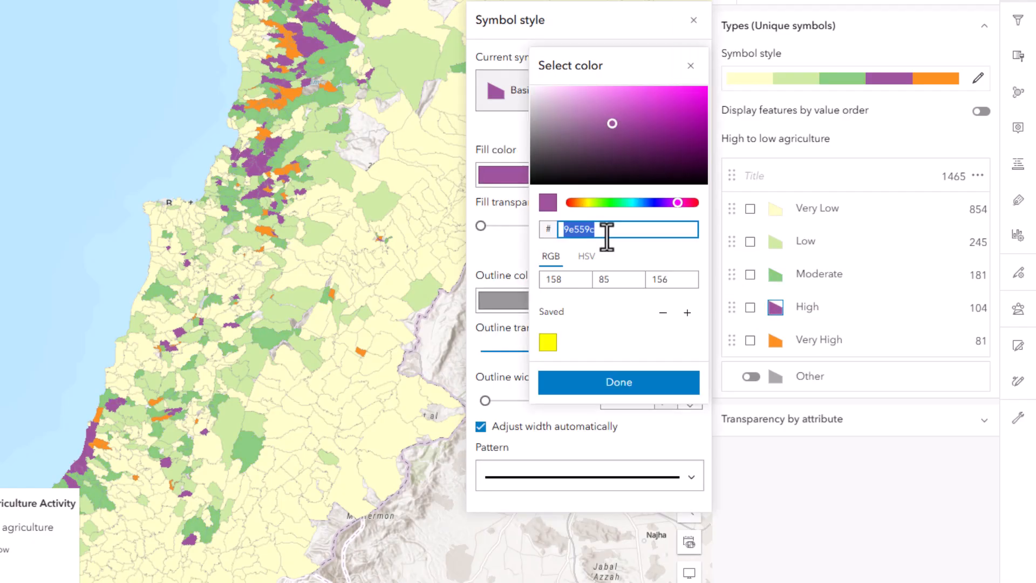
{"action": "double_click", "coordinate": [606, 232]}
{"action": "left_click", "coordinate": [619, 383]}
Set the Very High class's fill color to hex 006837.
{"action": "left_click", "coordinate": [780, 337]}
{"action": "left_click", "coordinate": [573, 175]}
{"action": "double_click", "coordinate": [604, 231]}
{"action": "type", "text": "006837"}
{"action": "left_click", "coordinate": [627, 382]}
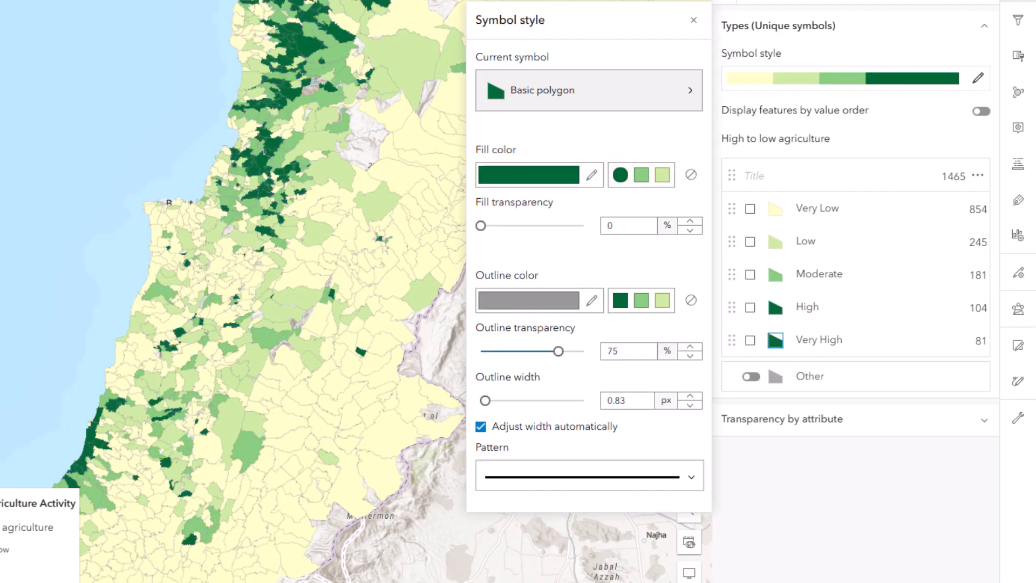
Change the High class's fill color to hex 62bb6e.
{"action": "left_click", "coordinate": [775, 308]}
{"action": "left_click", "coordinate": [573, 175]}
{"action": "type", "text": "62bb6e"}
{"action": "left_click", "coordinate": [639, 386]}
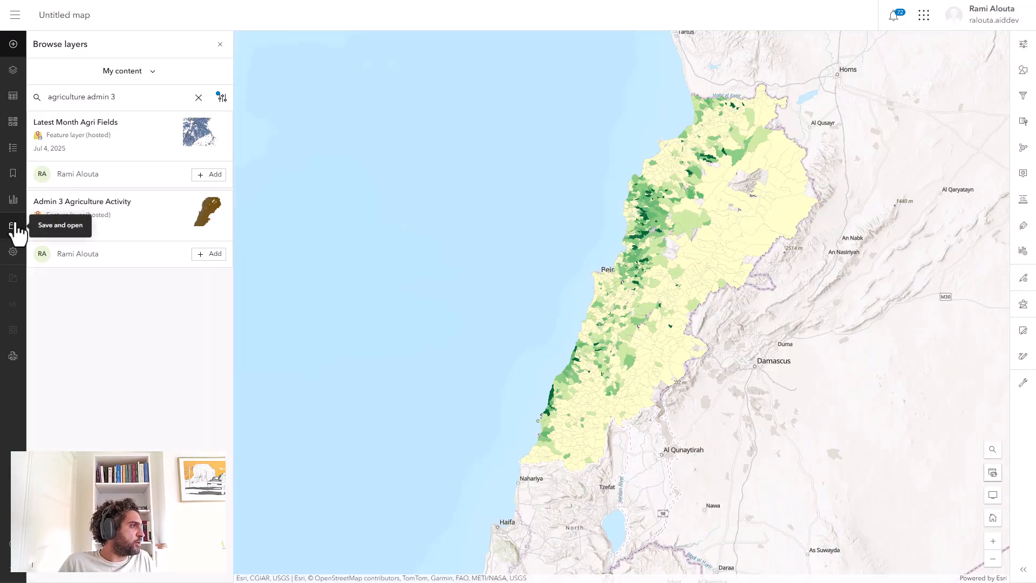
Display the map legend and inspect the attributes in the Qaa Er-Rim municipality's pop-up.
{"action": "left_click", "coordinate": [13, 149]}
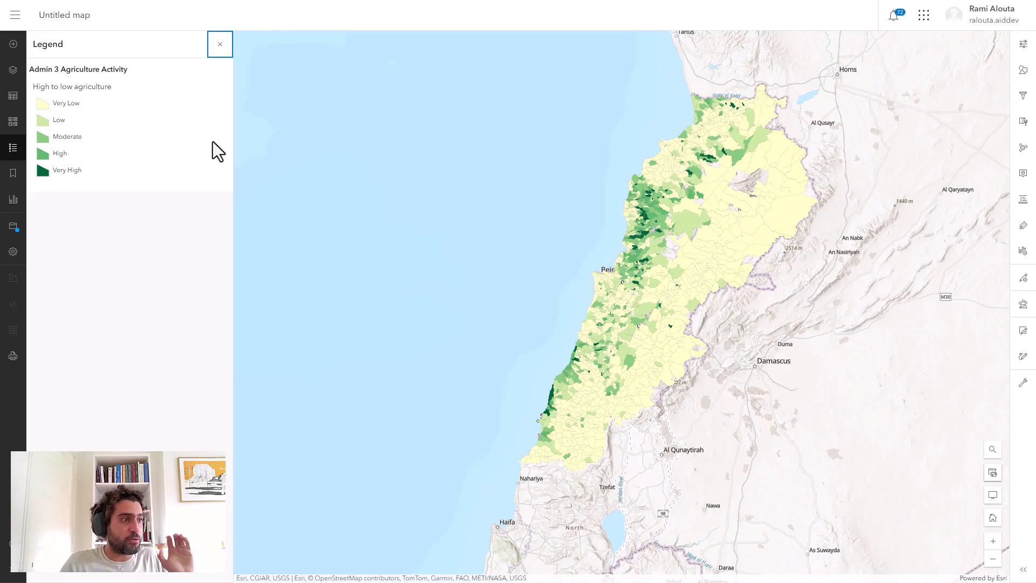
{"action": "left_click", "coordinate": [677, 274]}
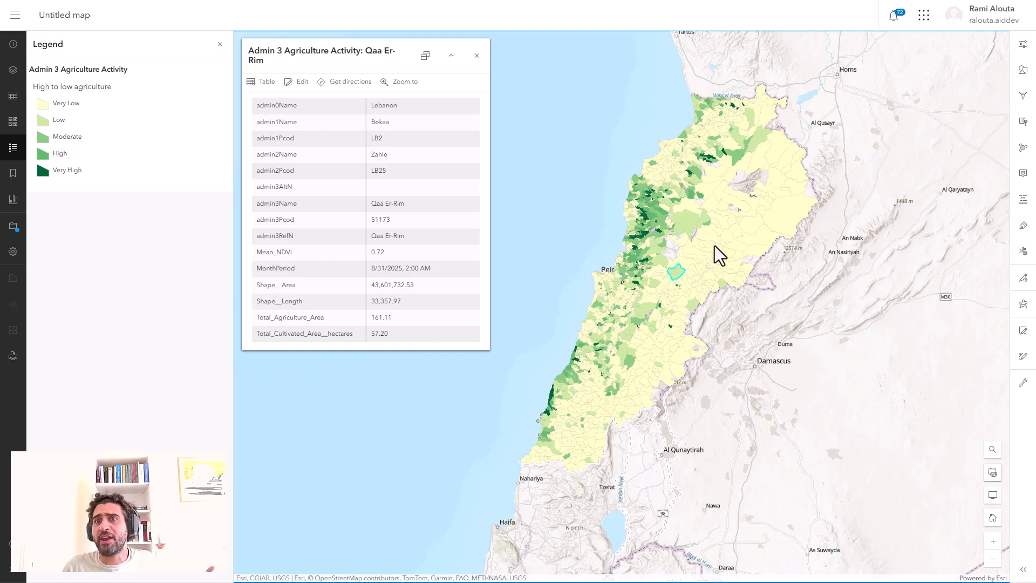
Add an Arcade content element to the Admin 3 Agriculture Activity layer's pop-up and open the Arcade assistant in its expression editor.
{"action": "left_click", "coordinate": [1023, 172]}
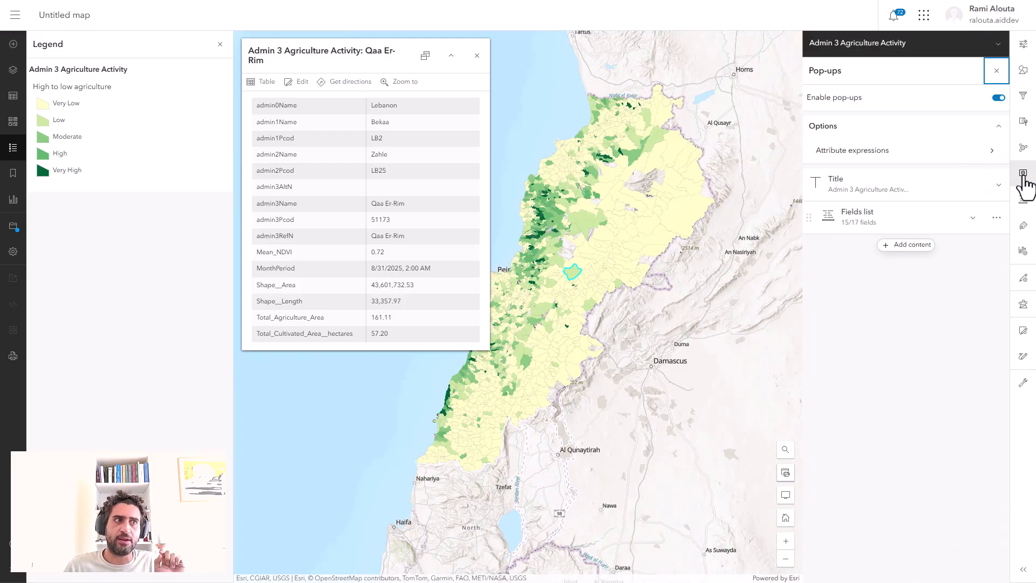
{"action": "left_click", "coordinate": [912, 246]}
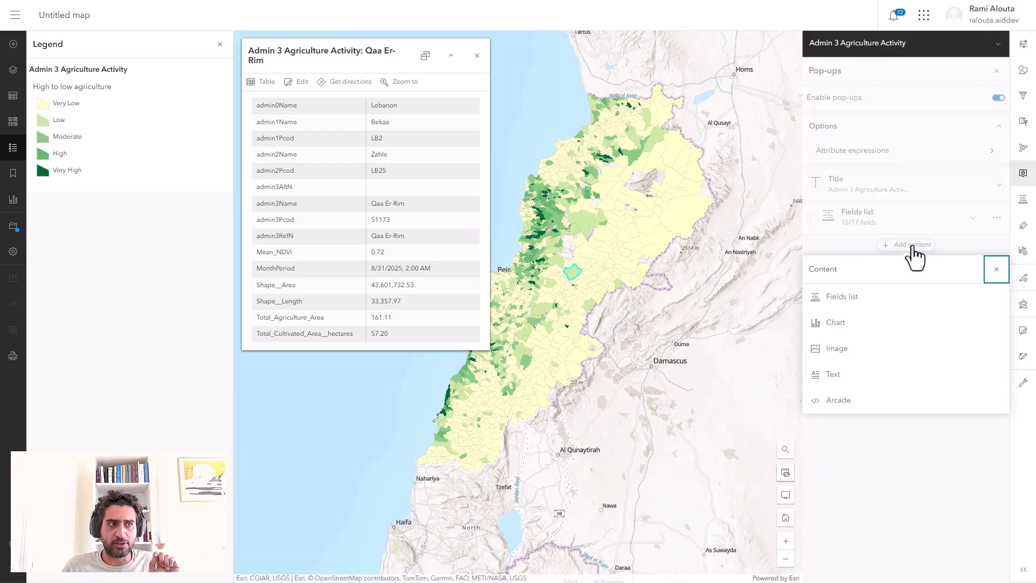
{"action": "left_click", "coordinate": [842, 402]}
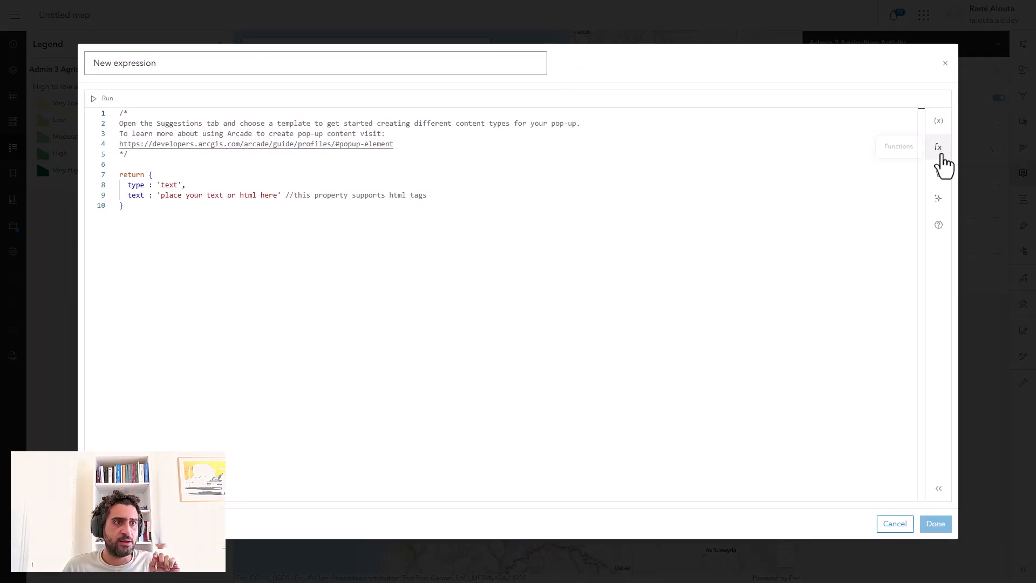
{"action": "left_click", "coordinate": [938, 199]}
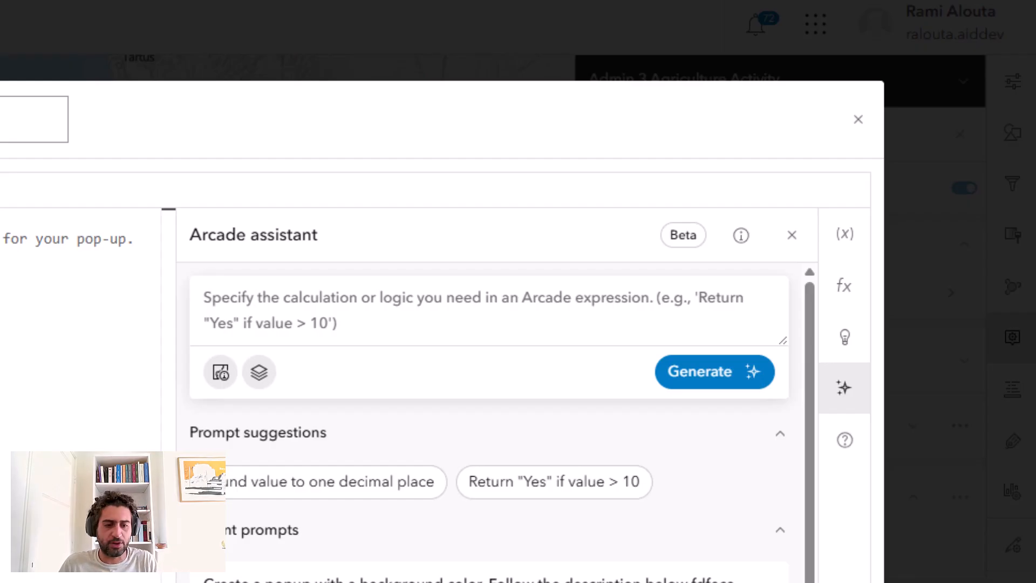
Generate a pop-up expression with ratio-based background colors fdfeca, cdeba2, 88cd80, 62bb6e, 006837, listing admin names and cultivated and arable land totals in bold.
{"action": "key", "text": "ctrl+v"}
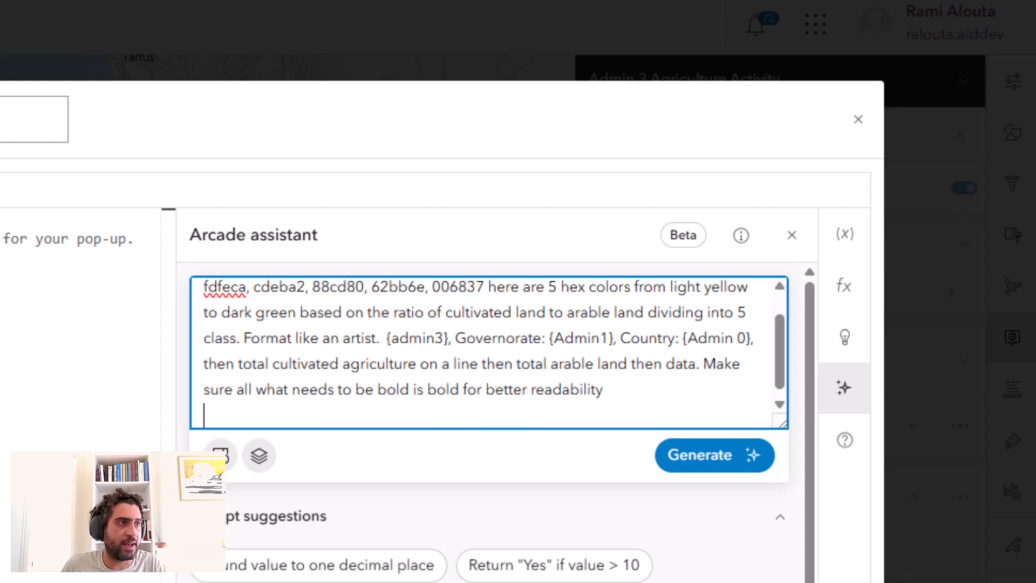
{"action": "scroll", "coordinate": [489, 353], "scroll_direction": "up", "scroll_amount": 1}
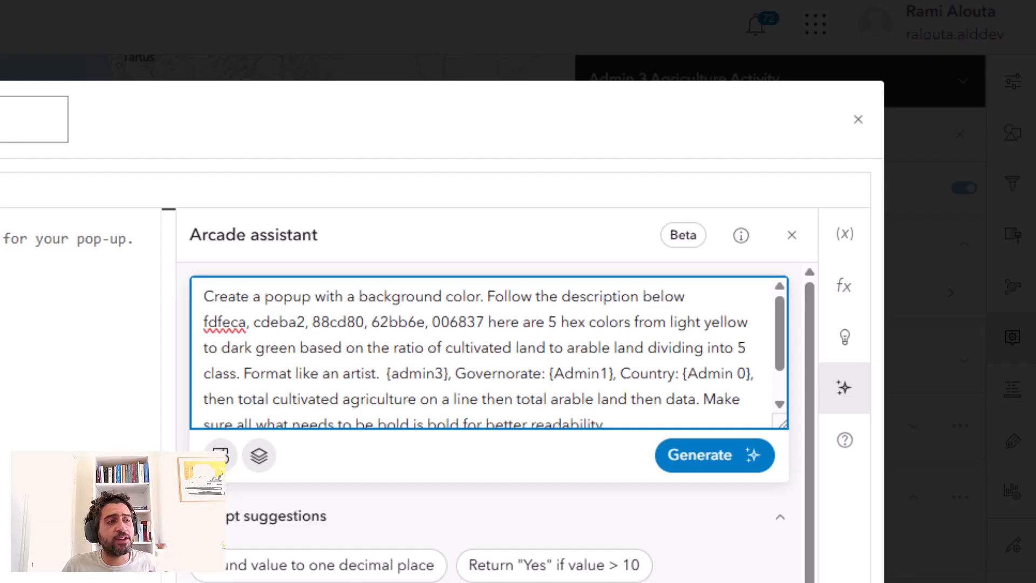
{"action": "key", "text": "Return"}
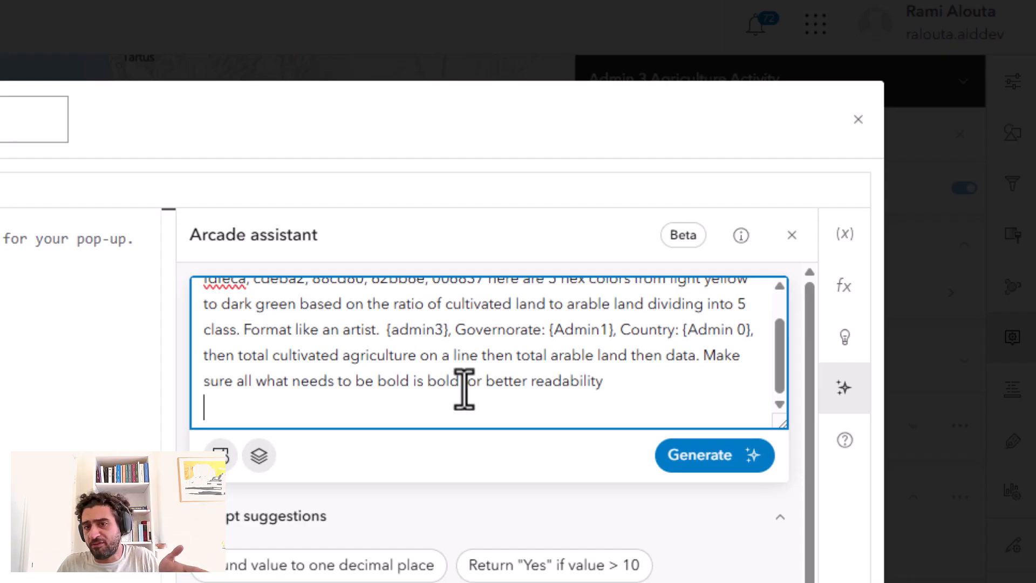
{"action": "left_click", "coordinate": [711, 469]}
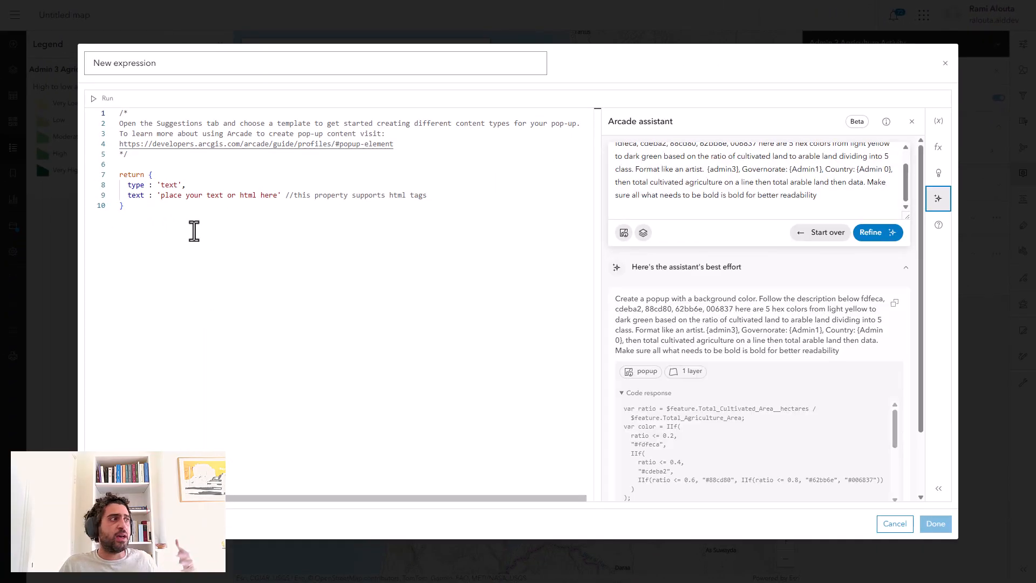
Review the assistant's generated pop-up code through to the return statement and replace the editor's default expression with it.
{"action": "scroll", "coordinate": [738, 383], "scroll_direction": "down", "scroll_amount": 1}
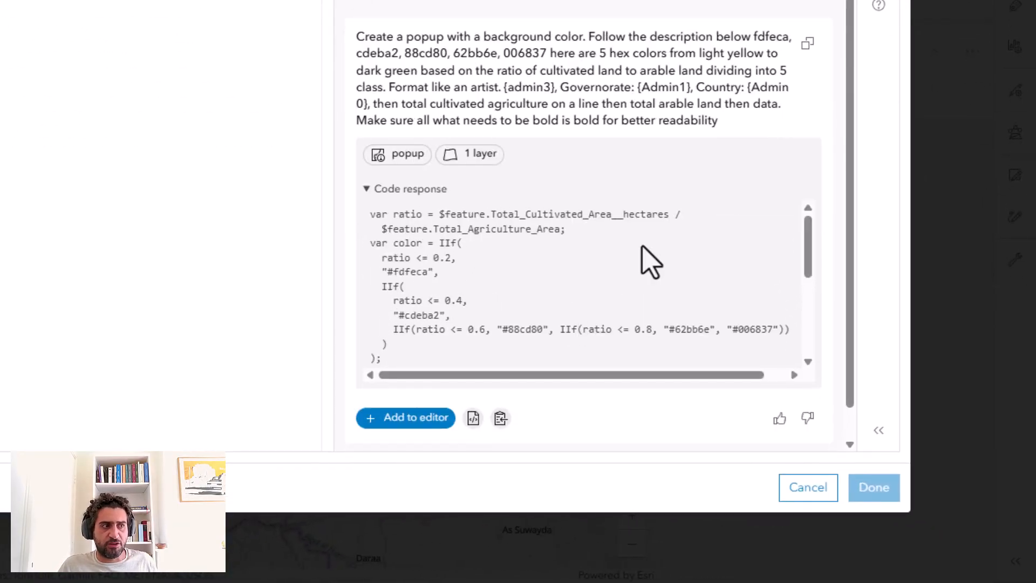
{"action": "left_click_drag", "start_coordinate": [806, 244], "coordinate": [806, 256]}
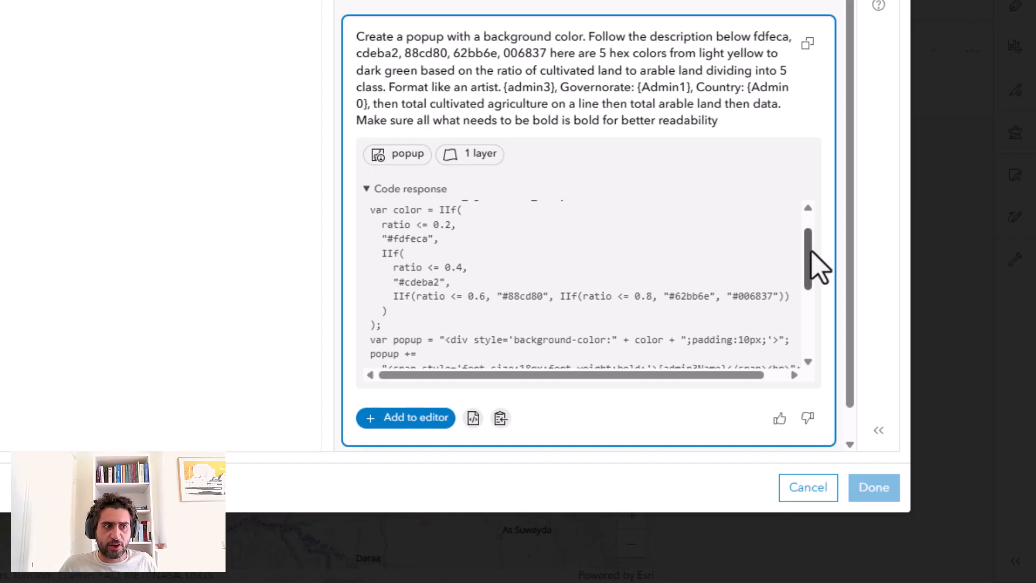
{"action": "left_click_drag", "start_coordinate": [813, 275], "coordinate": [808, 319]}
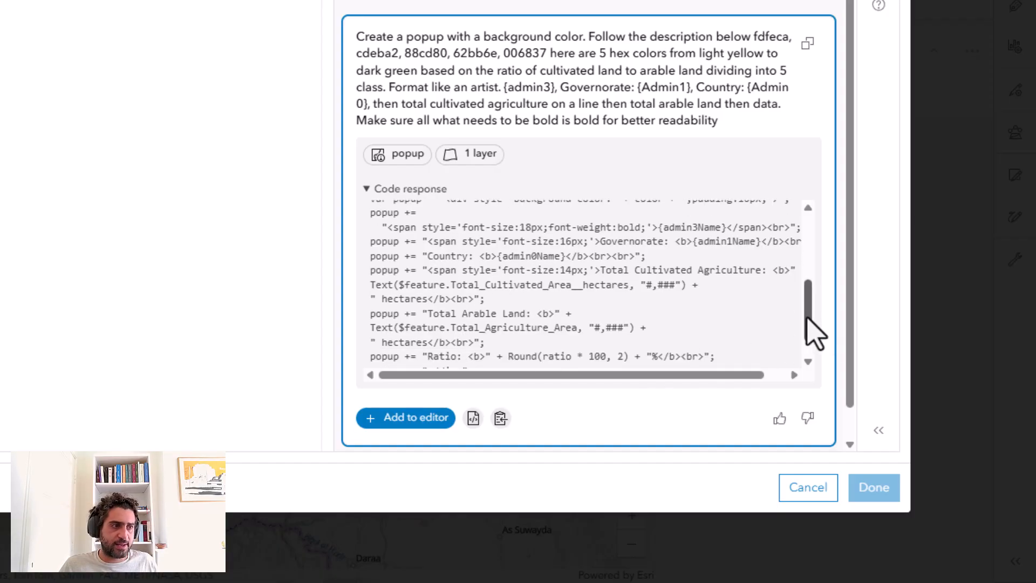
{"action": "left_click_drag", "start_coordinate": [810, 331], "coordinate": [809, 353]}
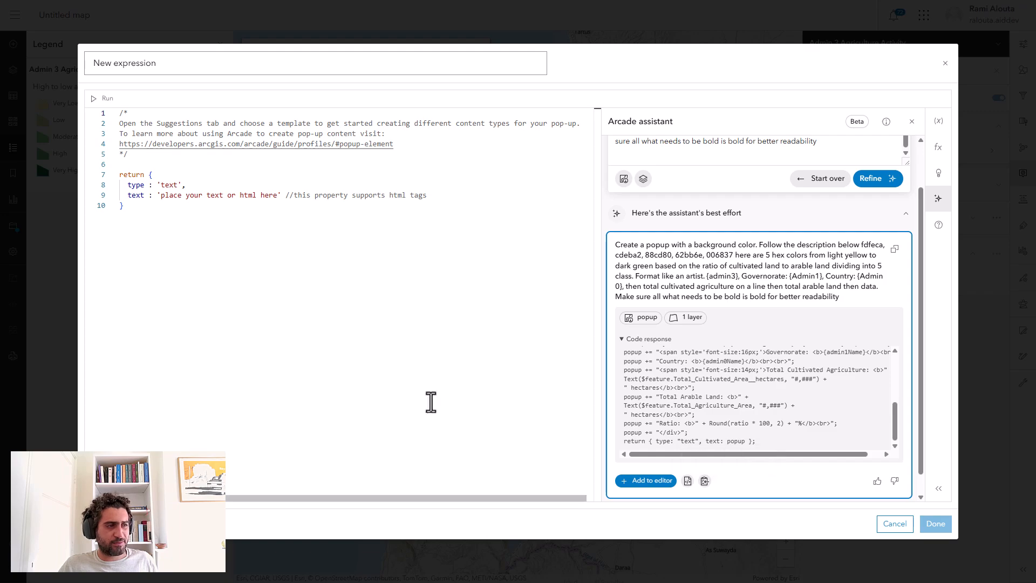
{"action": "left_click", "coordinate": [687, 481]}
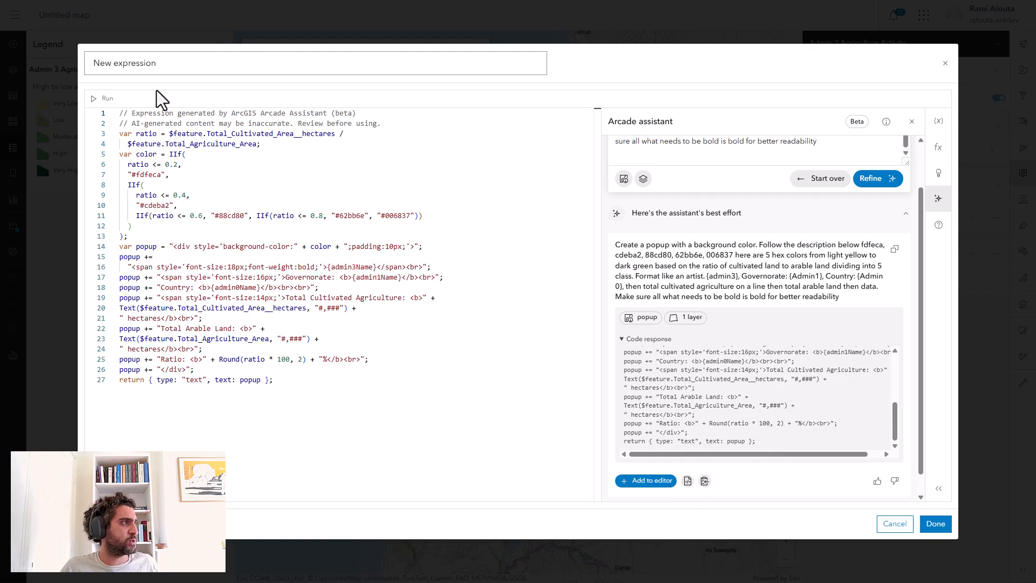
Name the expression "Agriculture popup", run it to test its output, and apply it to the pop-up.
{"action": "left_click", "coordinate": [167, 68]}
{"action": "key", "text": "ctrl+a"}
{"action": "type", "text": "A"}
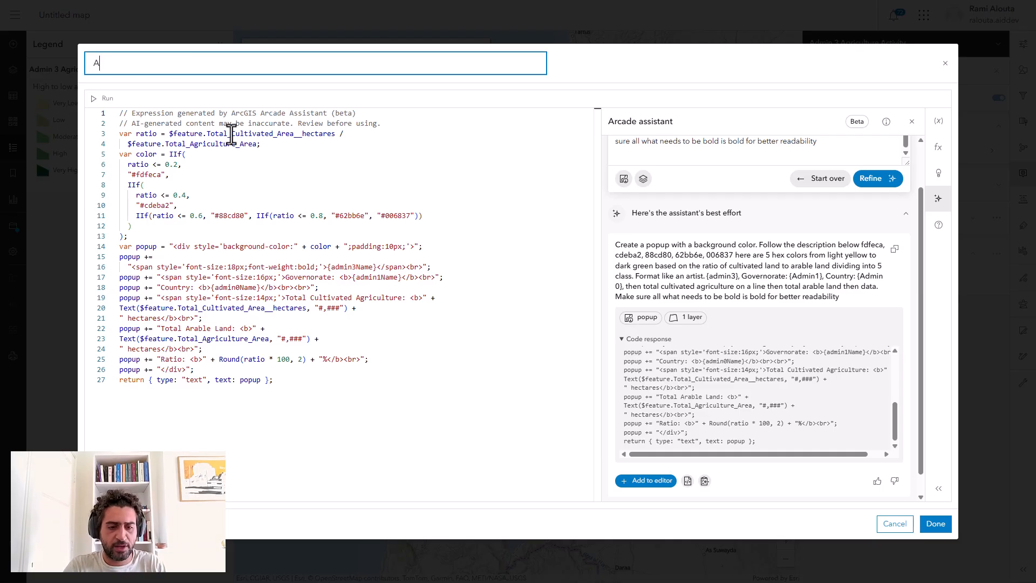
{"action": "type", "text": "griculture popup"}
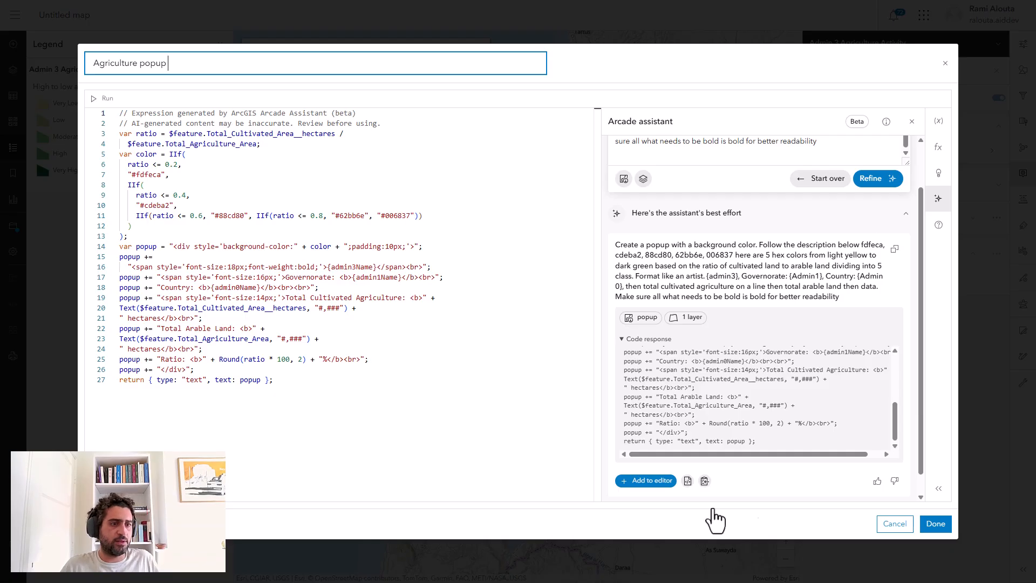
{"action": "left_click", "coordinate": [100, 99]}
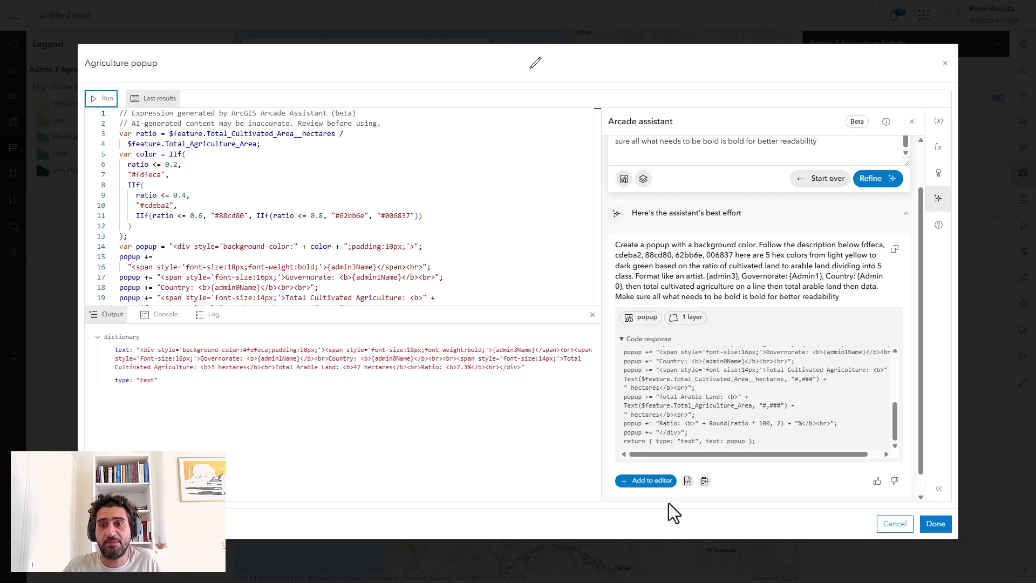
{"action": "left_click", "coordinate": [936, 523]}
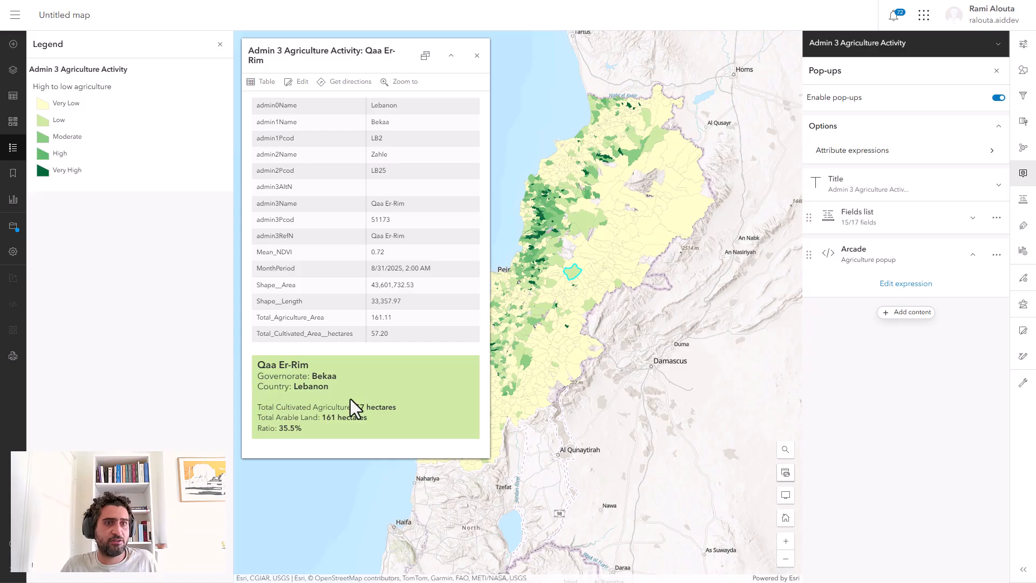
Delete the fields list from the pop-up and clear its title, leaving only the Arcade content, and close the pop-up settings.
{"action": "left_click", "coordinate": [996, 218]}
{"action": "left_click", "coordinate": [992, 240]}
{"action": "left_click", "coordinate": [1000, 186]}
{"action": "double_click", "coordinate": [925, 214]}
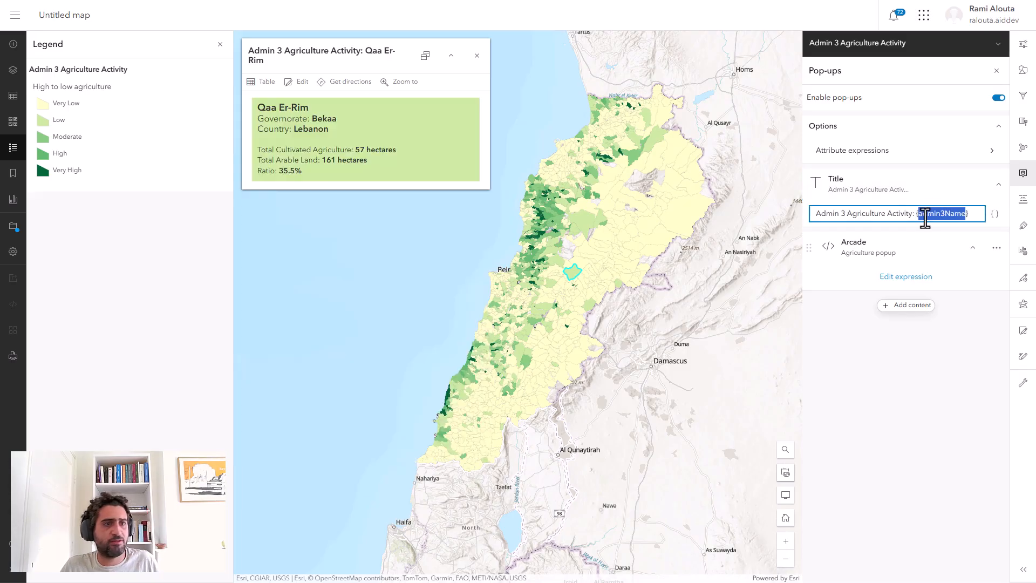
{"action": "key", "text": "BackSpace"}
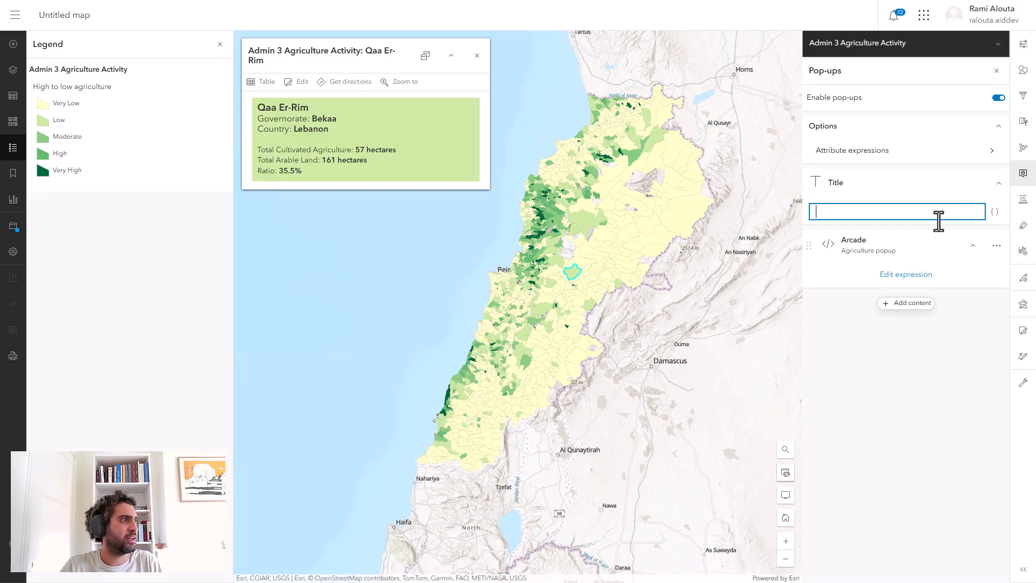
{"action": "left_click", "coordinate": [940, 390]}
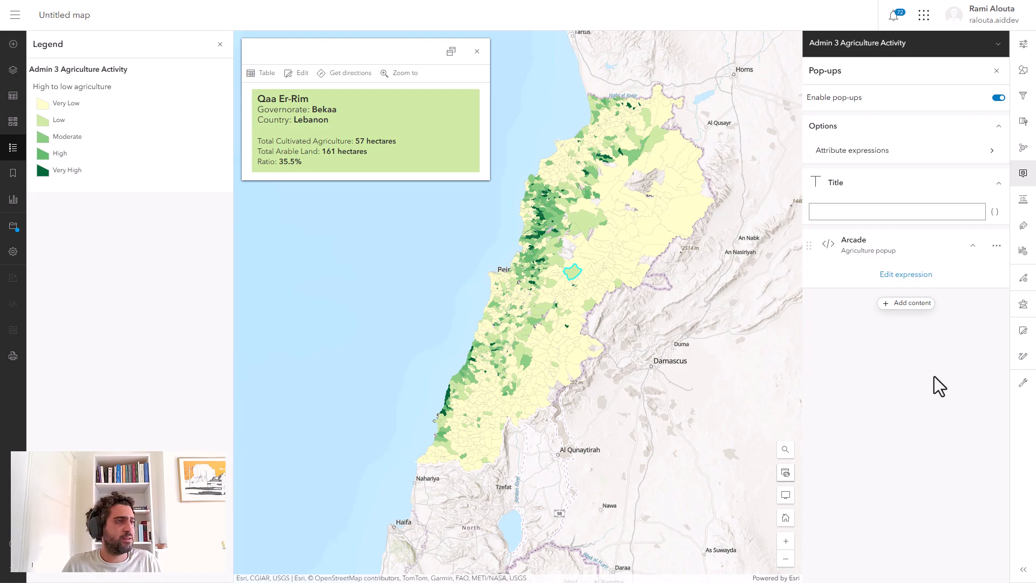
{"action": "left_click", "coordinate": [1030, 186]}
{"action": "left_click", "coordinate": [13, 227]}
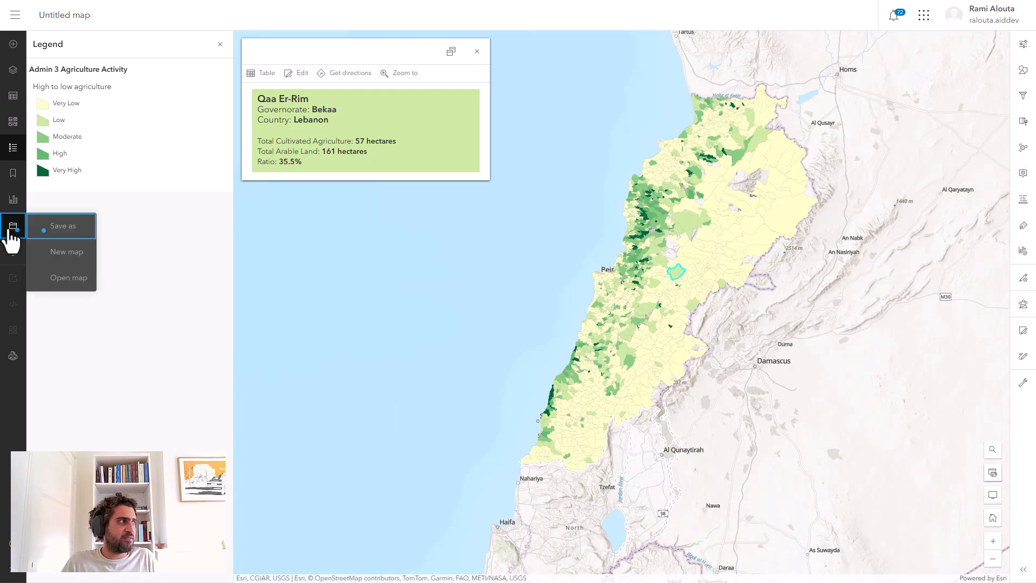
{"action": "left_click", "coordinate": [45, 230]}
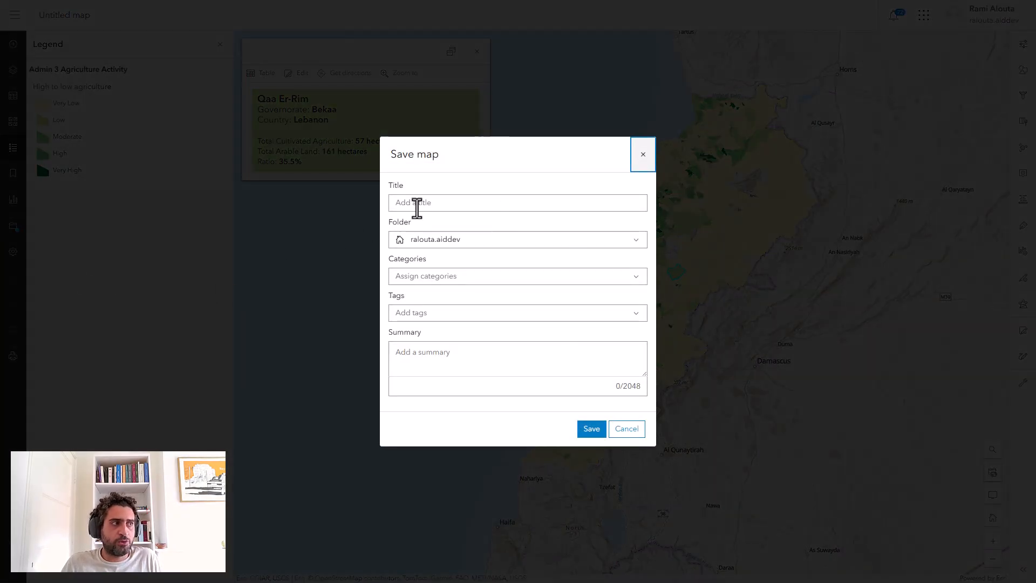
{"action": "left_click", "coordinate": [626, 429]}
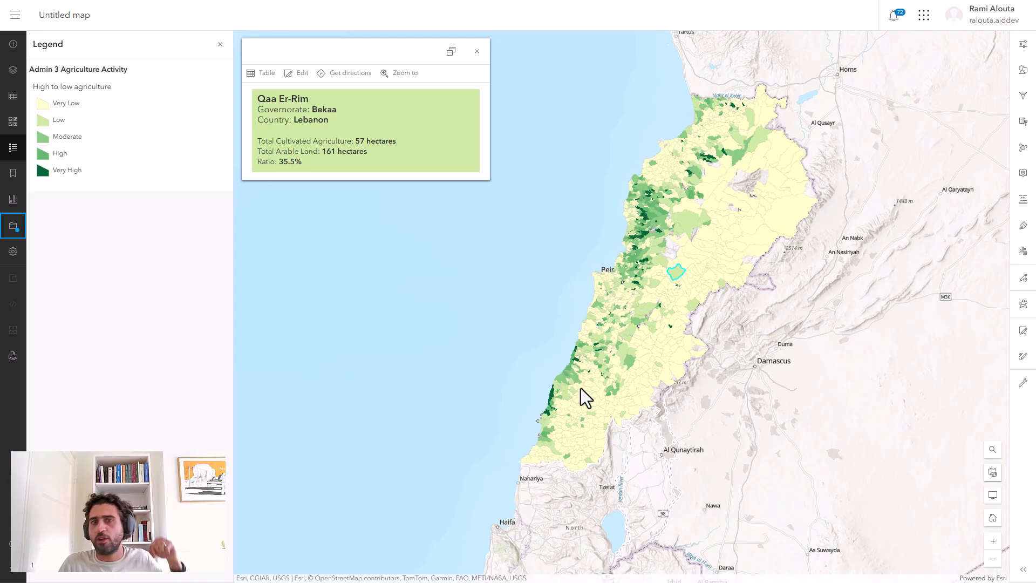